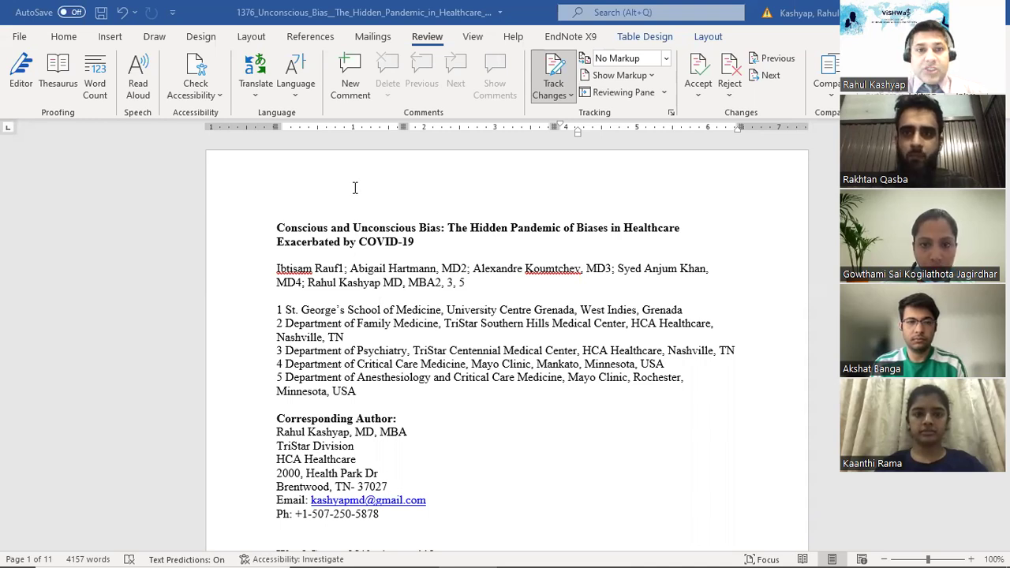
Step: On the title page, select in turn the two-line title, superscript affiliation 1, and five affiliation lines
scroll(407, 283, down, 5)
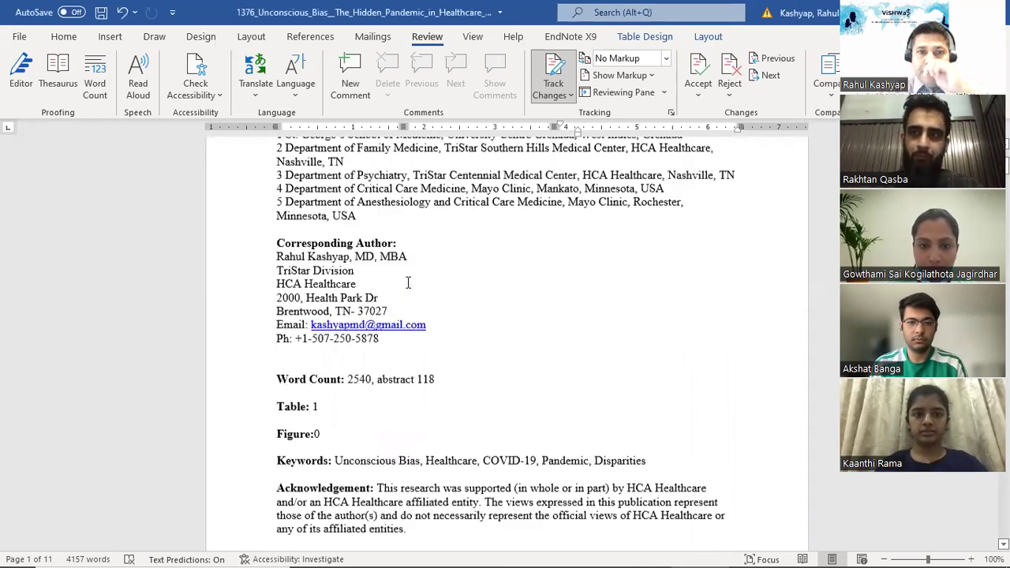
scroll(408, 282, up, 5)
drag(275, 227, 417, 241)
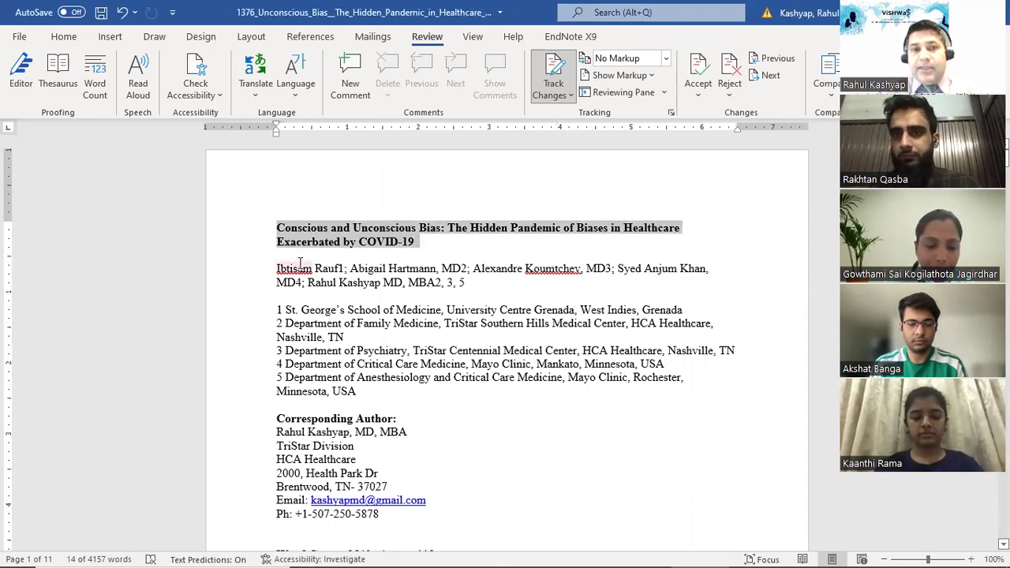
click(341, 266)
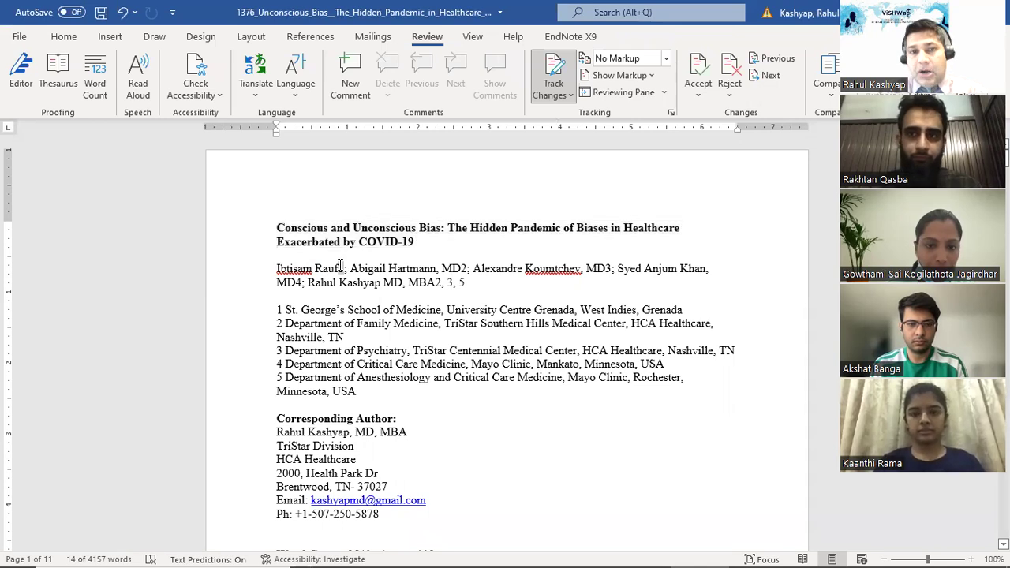
double_click(341, 266)
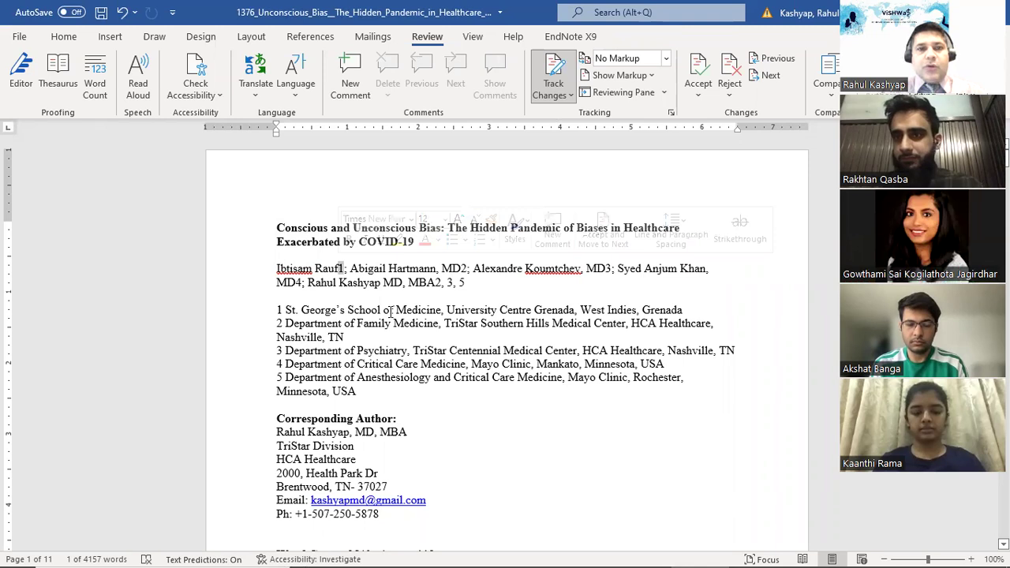
click(278, 308)
drag(278, 308, 366, 388)
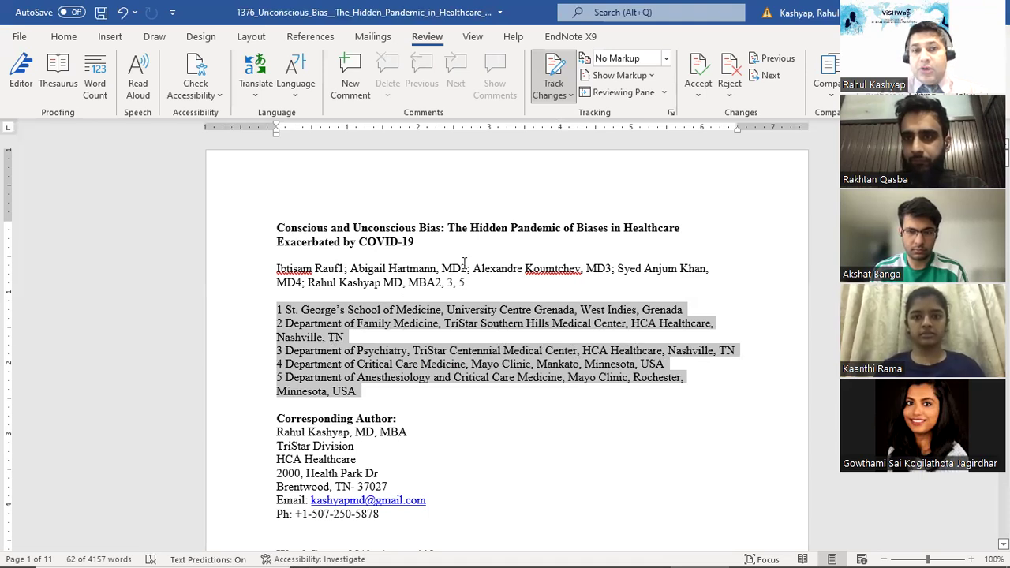
click(466, 262)
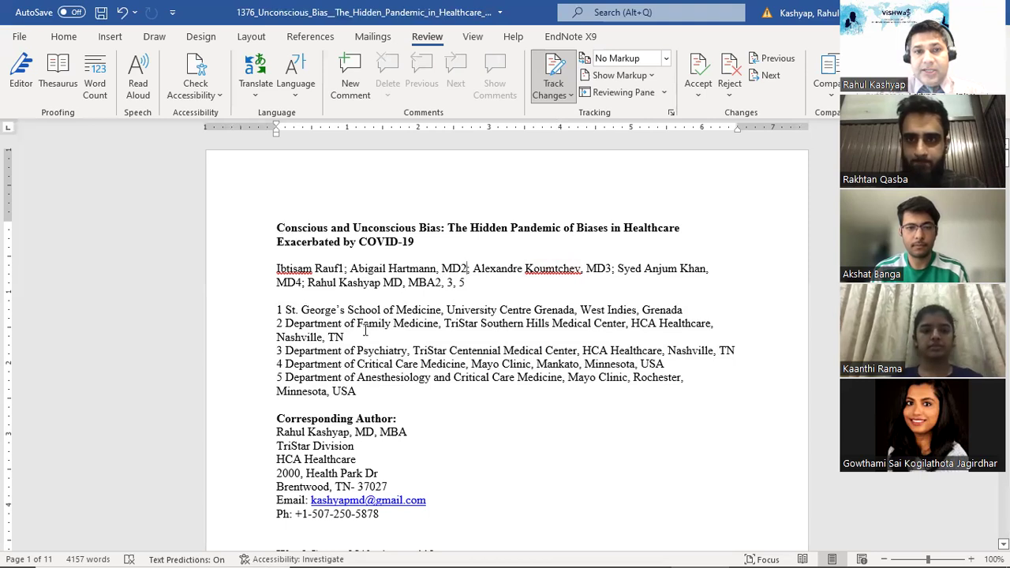
Step: Review the author line, Corresponding Author heading, and the corresponding author's institution and address lines
click(442, 282)
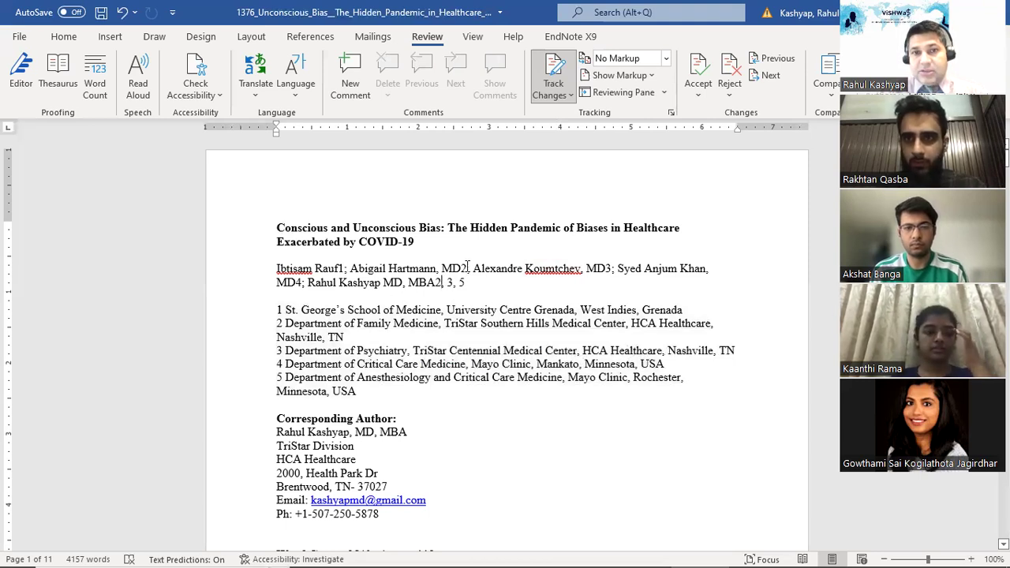
scroll(422, 363, down, 4)
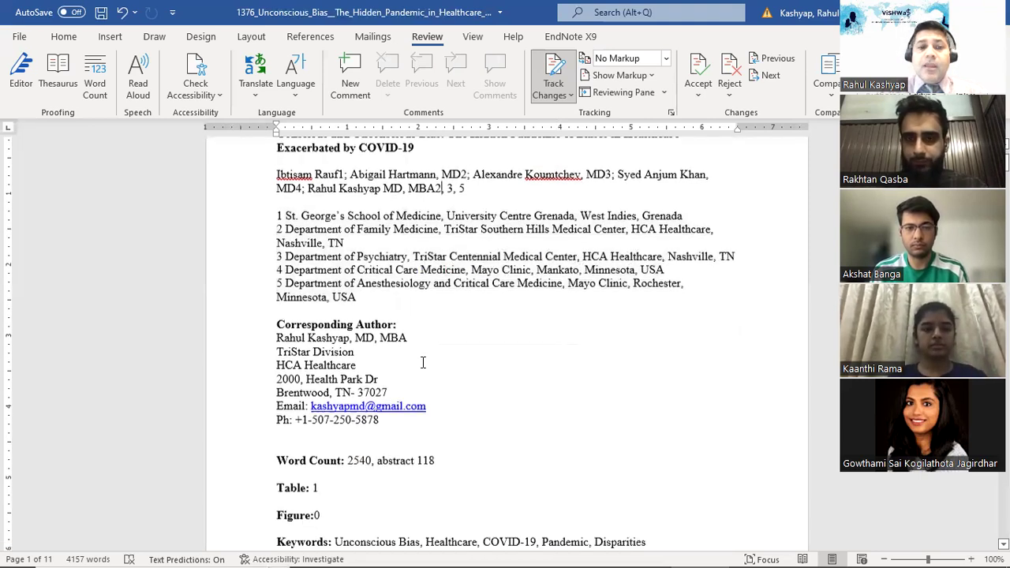
scroll(526, 273, up, 3)
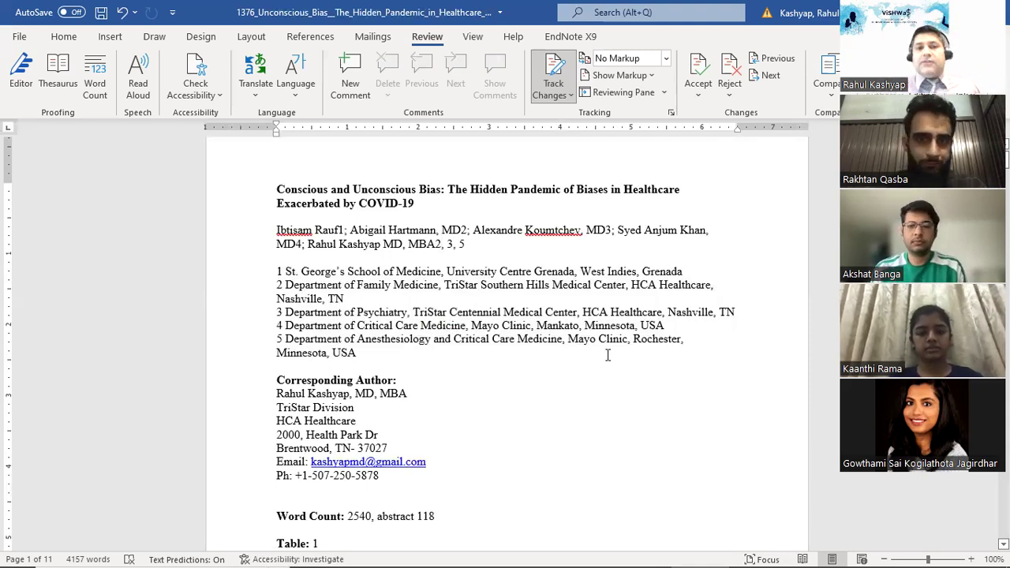
scroll(484, 341, down, 2)
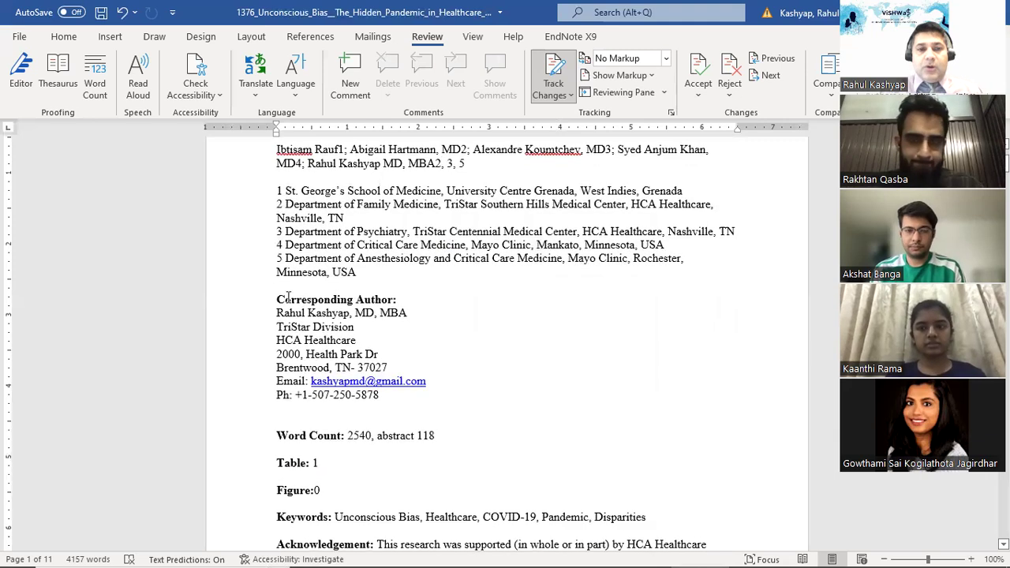
click(277, 300)
shift+click(407, 300)
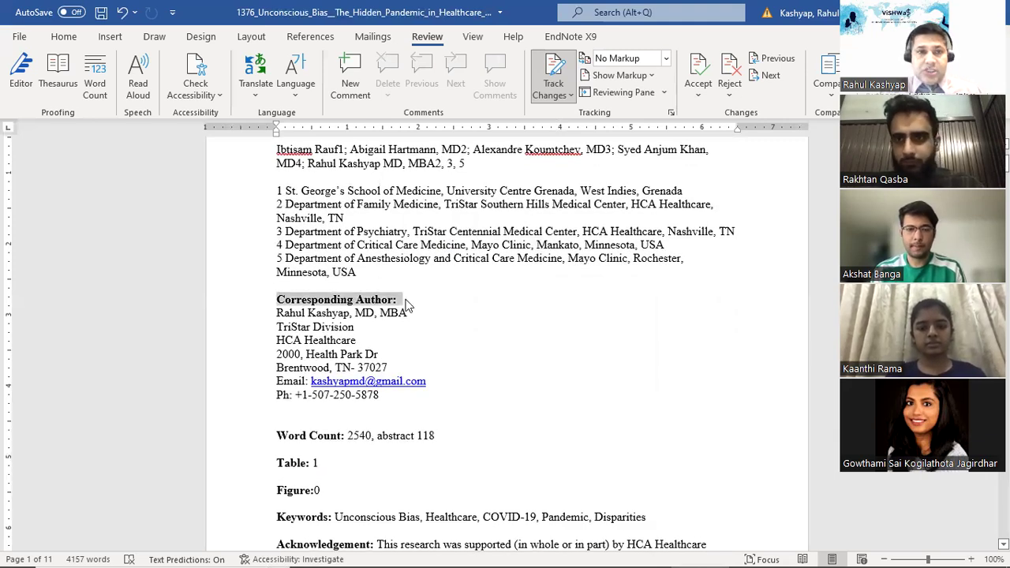
scroll(411, 218, up, 1)
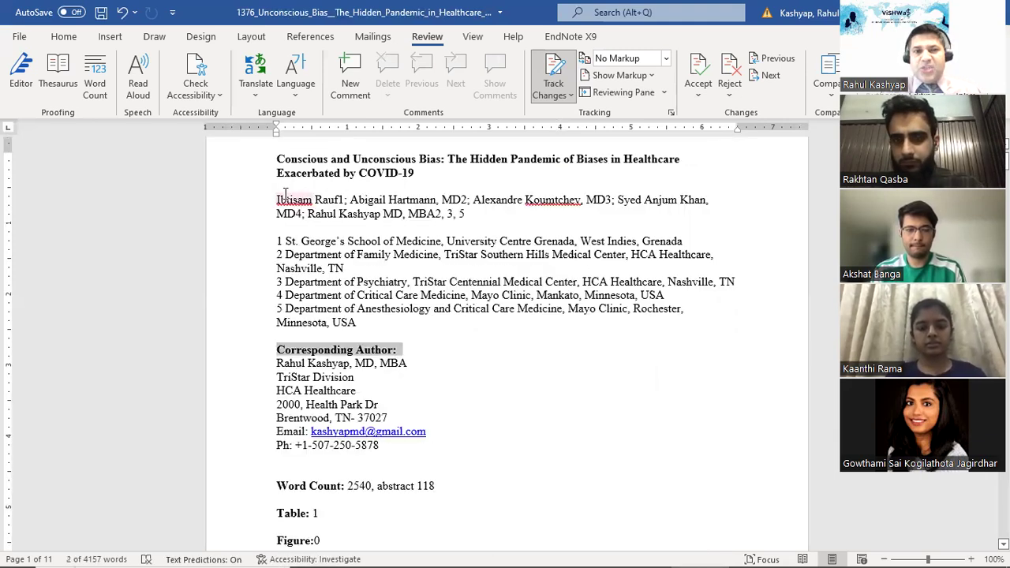
drag(277, 200, 325, 223)
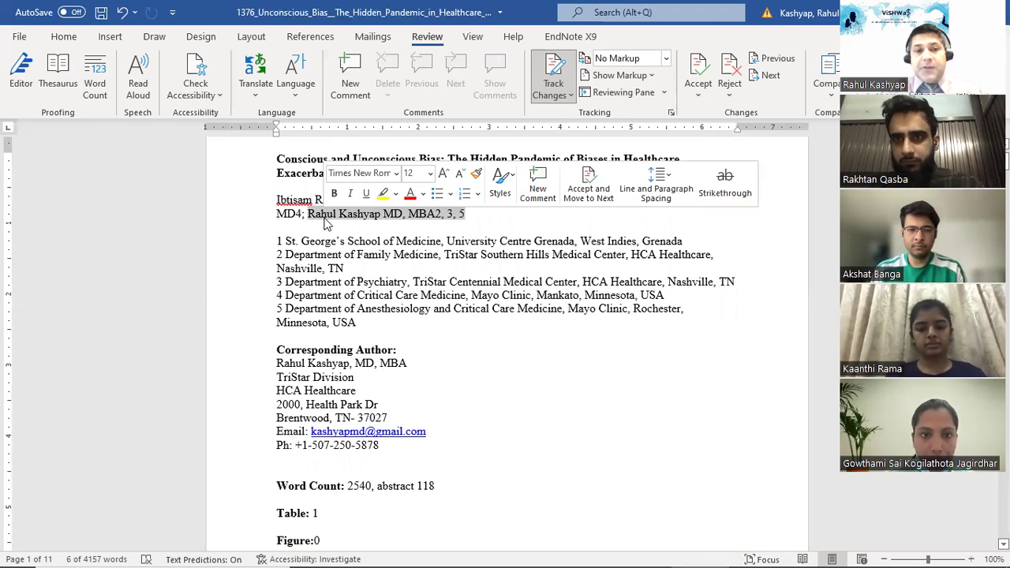
drag(278, 377, 392, 418)
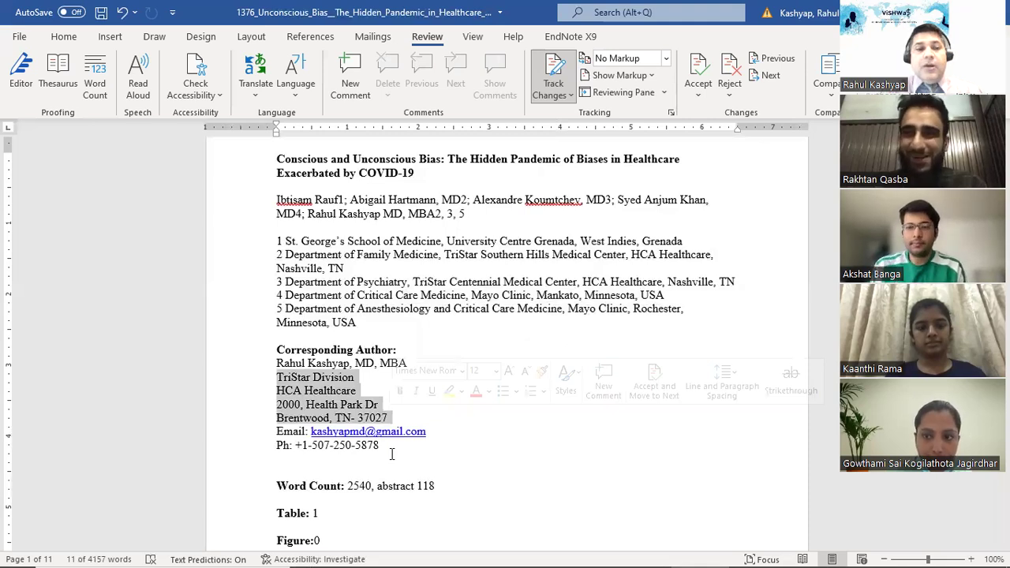
Step: Check the Word Count entries: 2540 main-text words, 118 abstract words, and the table count
scroll(391, 455, down, 3)
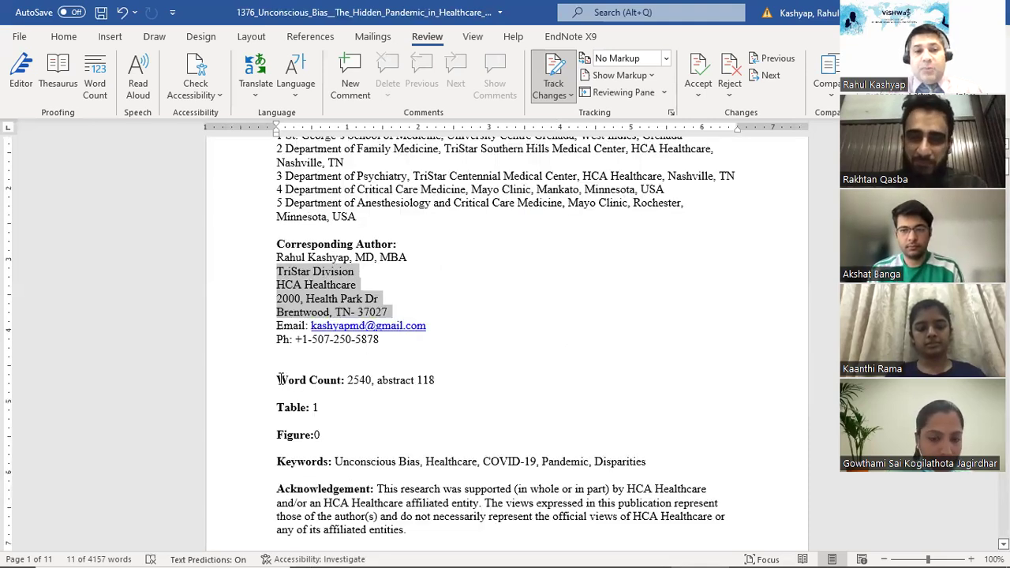
drag(280, 380, 343, 380)
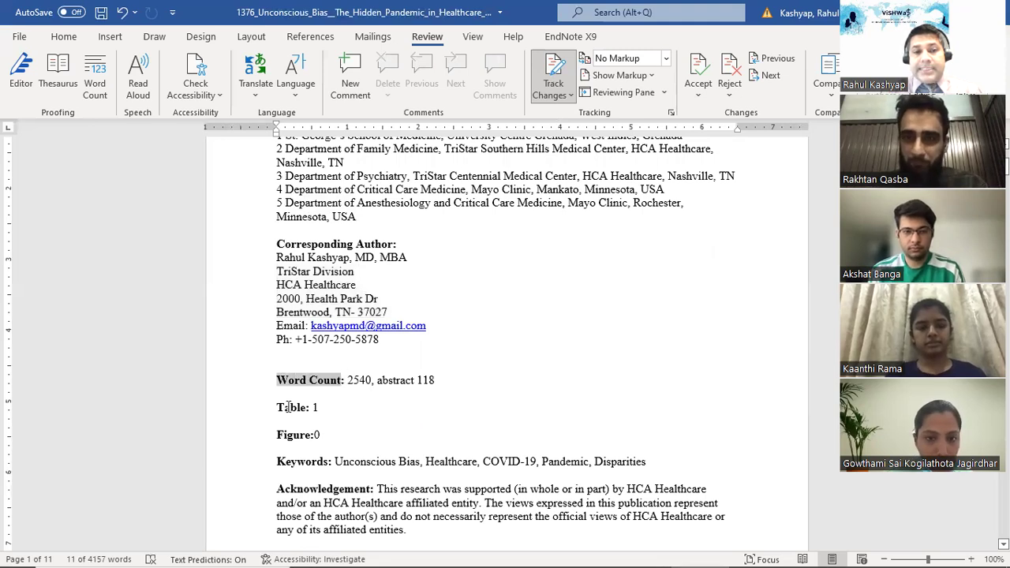
click(321, 464)
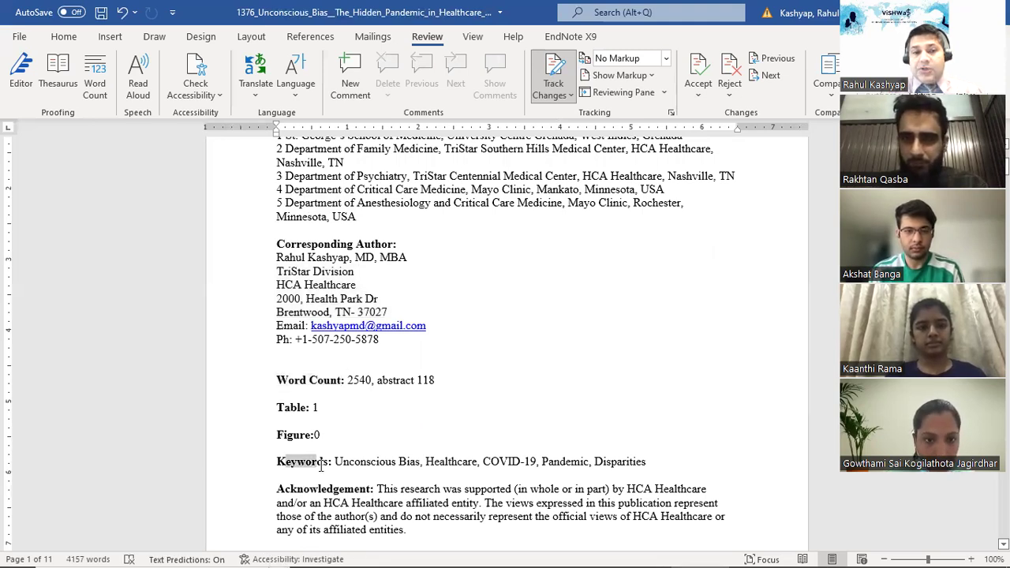
click(309, 381)
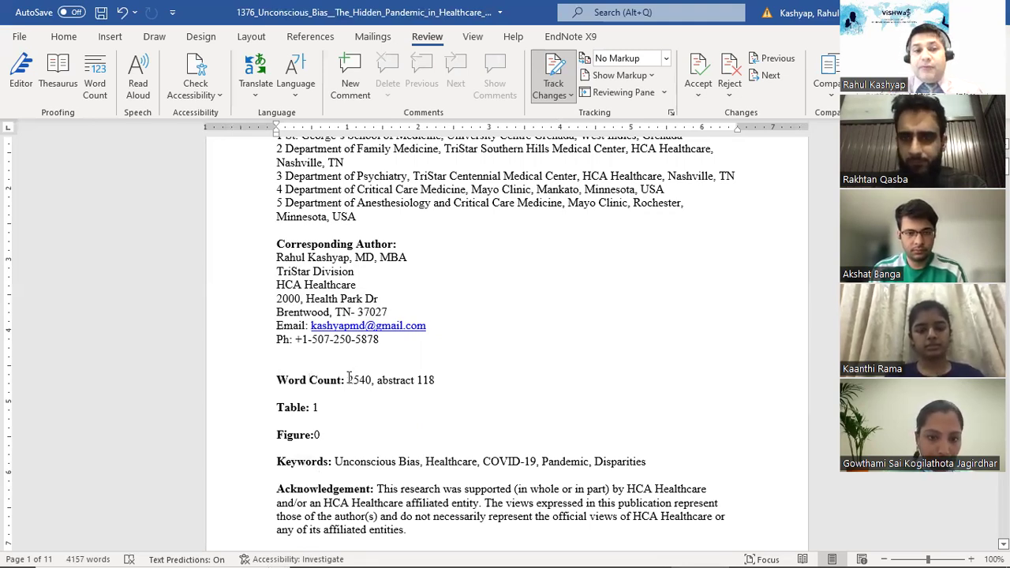
drag(348, 380, 369, 379)
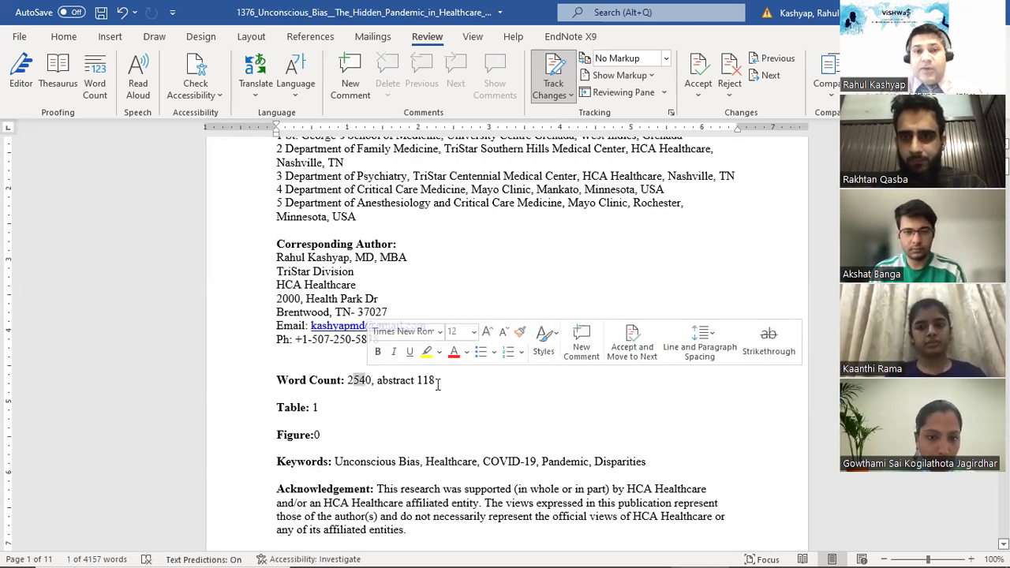
drag(439, 382, 418, 385)
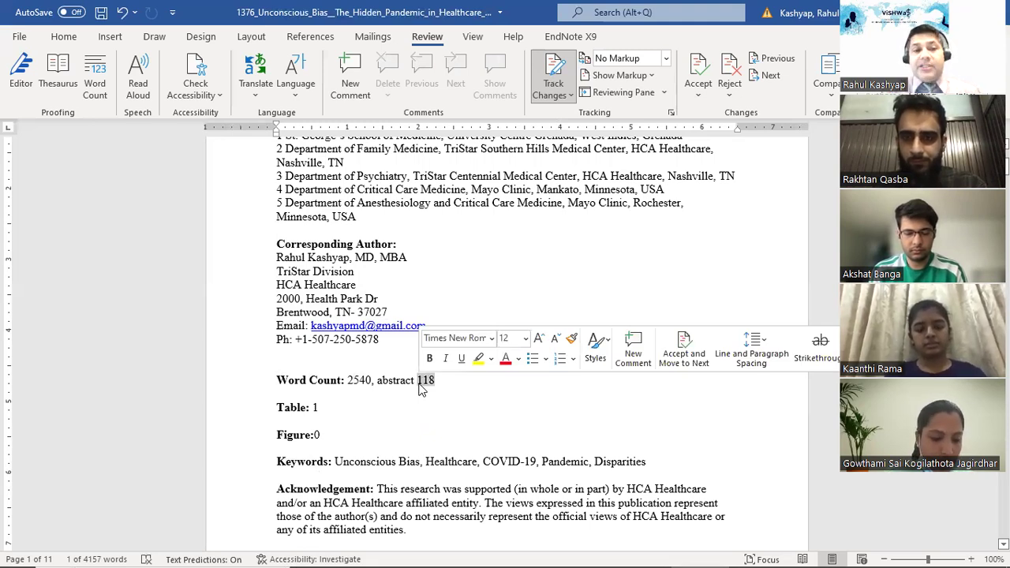
scroll(421, 390, down, 2)
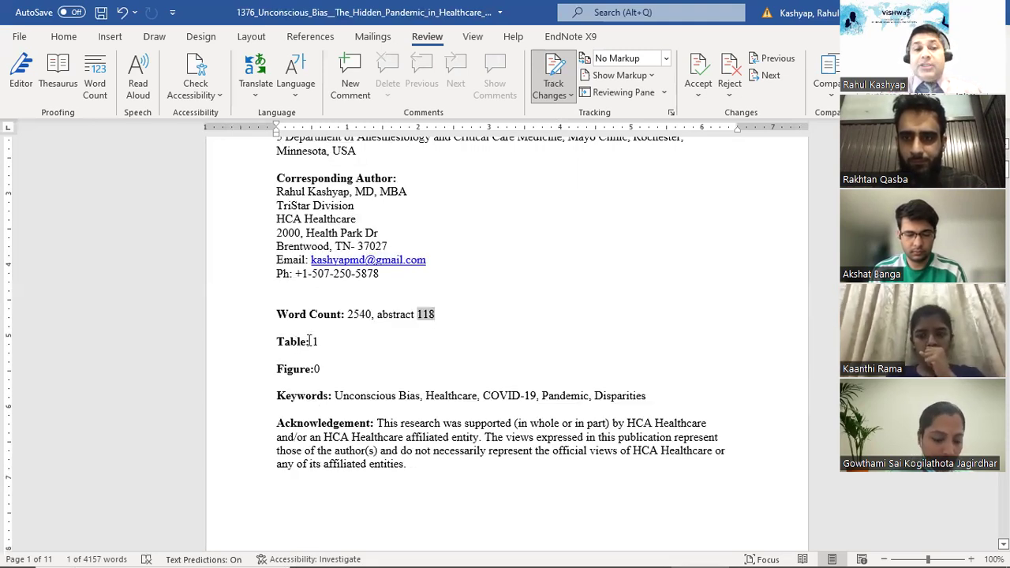
double_click(316, 341)
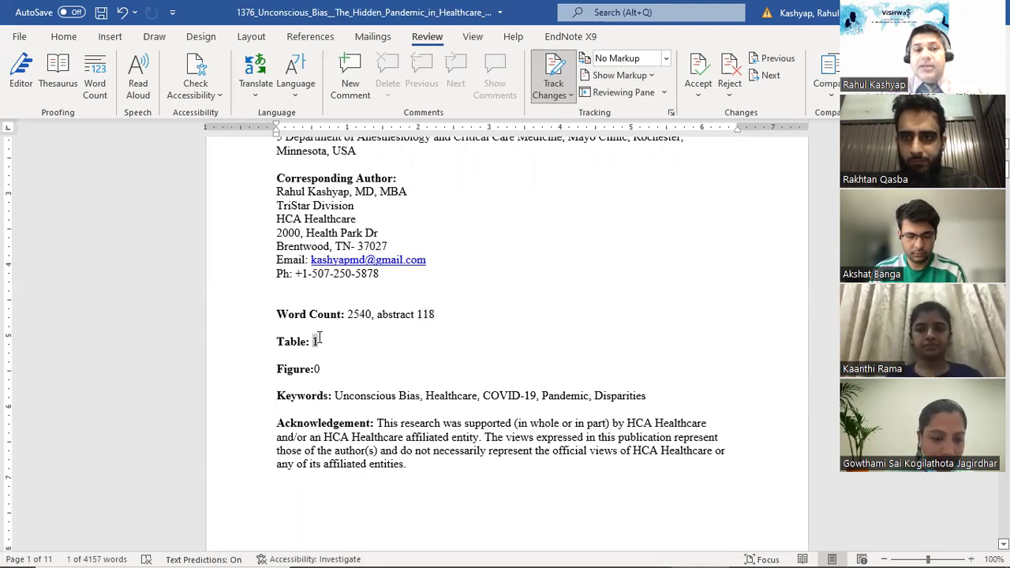
click(292, 369)
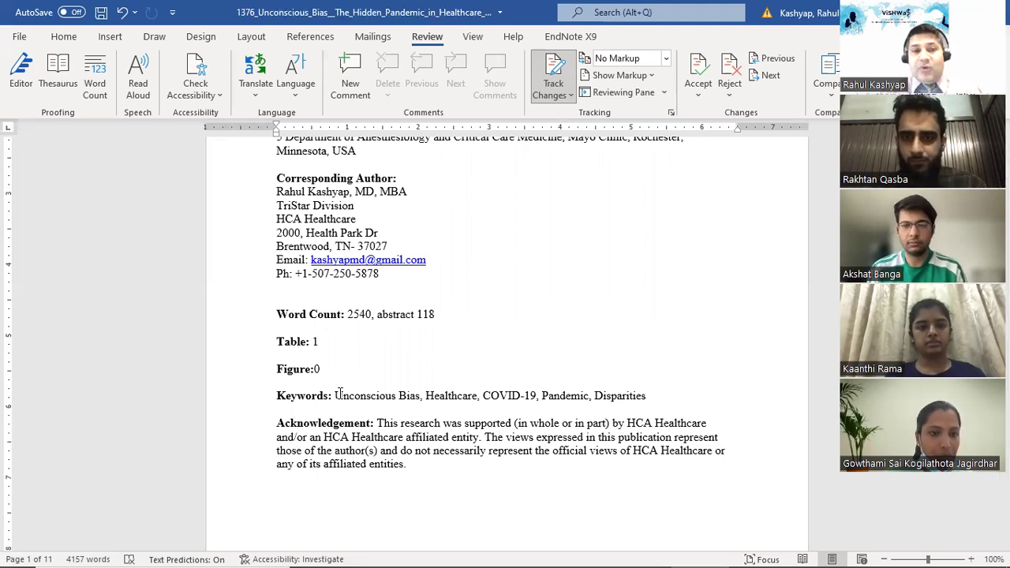
Step: Select the first four keywords on the title page
scroll(428, 209, up, 5)
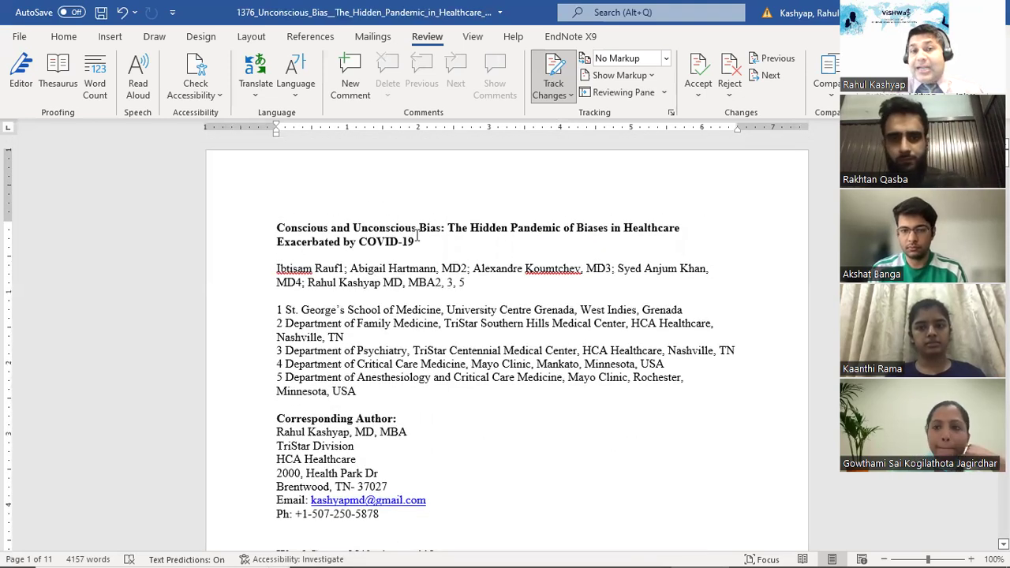
scroll(426, 213, down, 4)
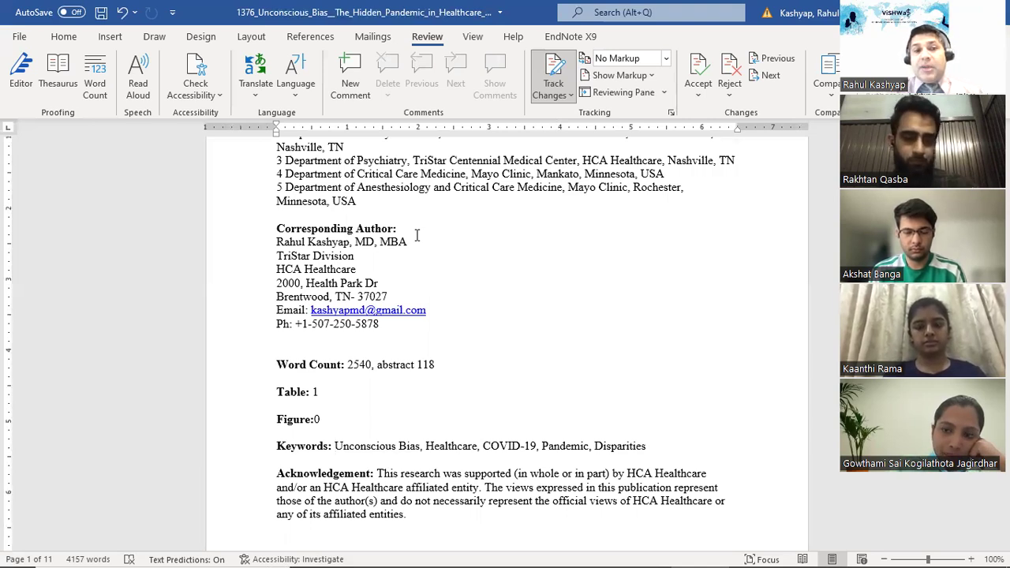
scroll(417, 235, up, 5)
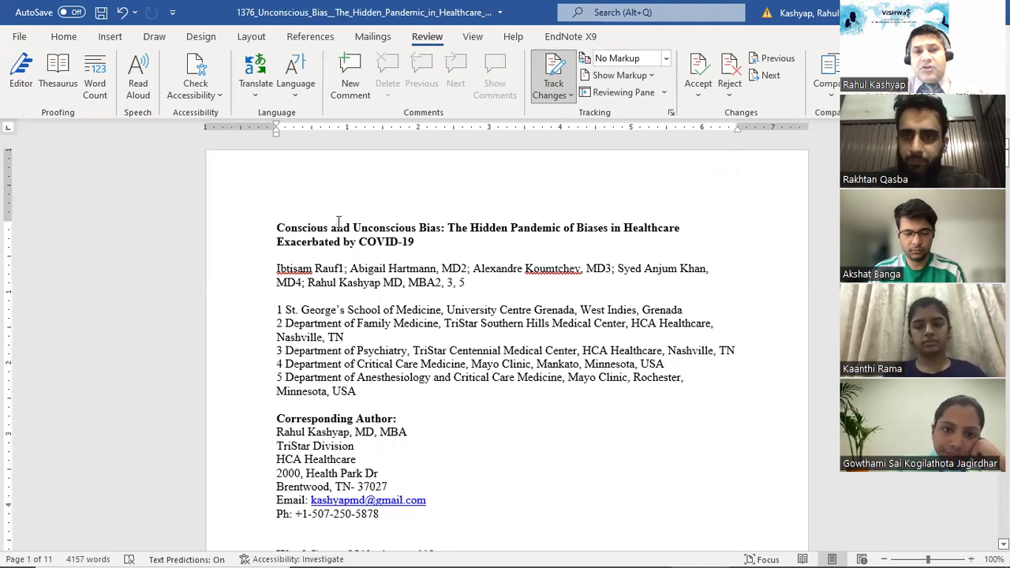
scroll(516, 294, down, 5)
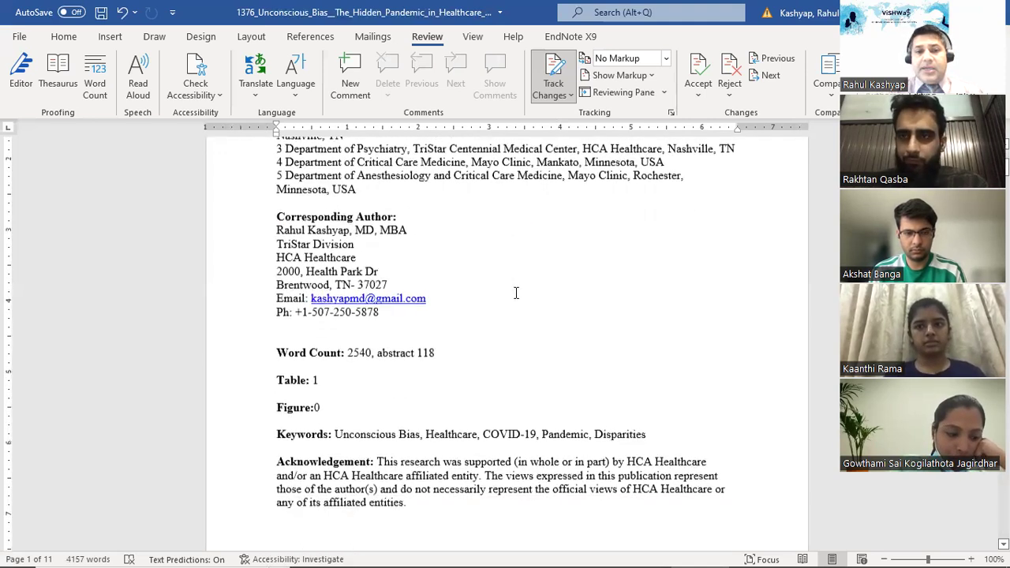
drag(347, 434, 565, 429)
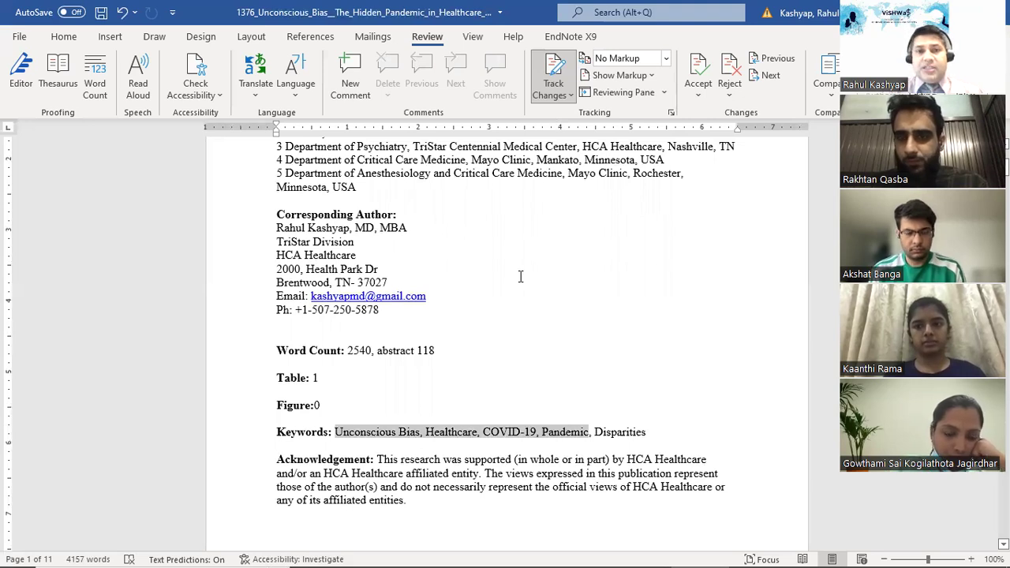
Step: Select the Acknowledgement paragraph, then its text from the second line onward
scroll(520, 276, down, 1)
scroll(520, 276, down, 1)
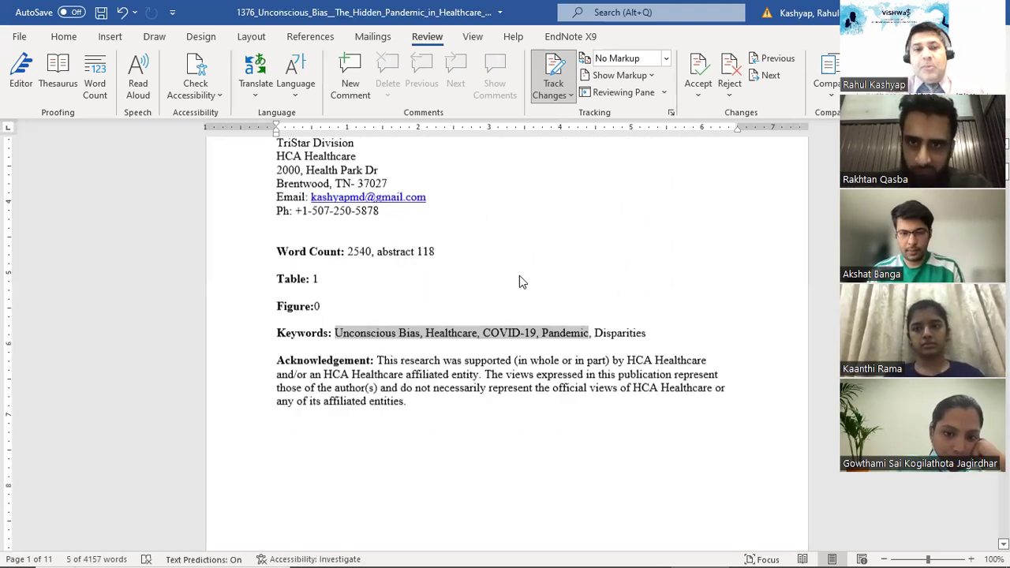
scroll(268, 294, down, 3)
click(278, 300)
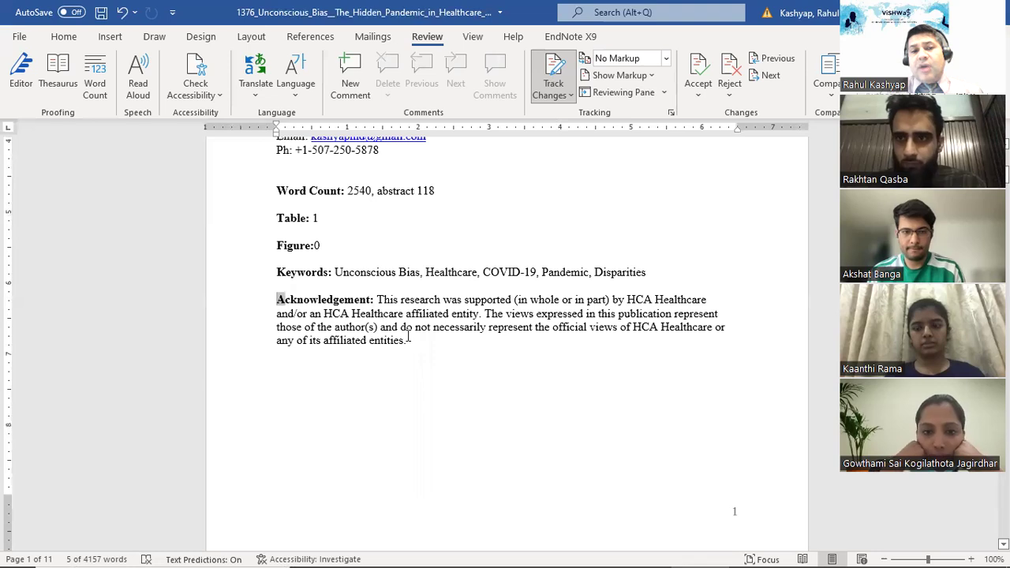
shift+click(412, 341)
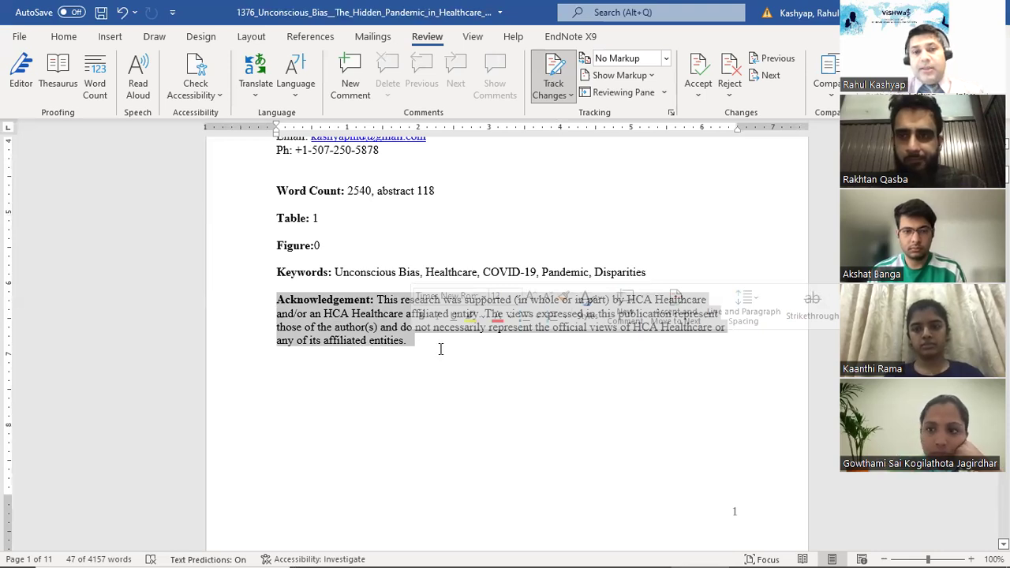
click(443, 348)
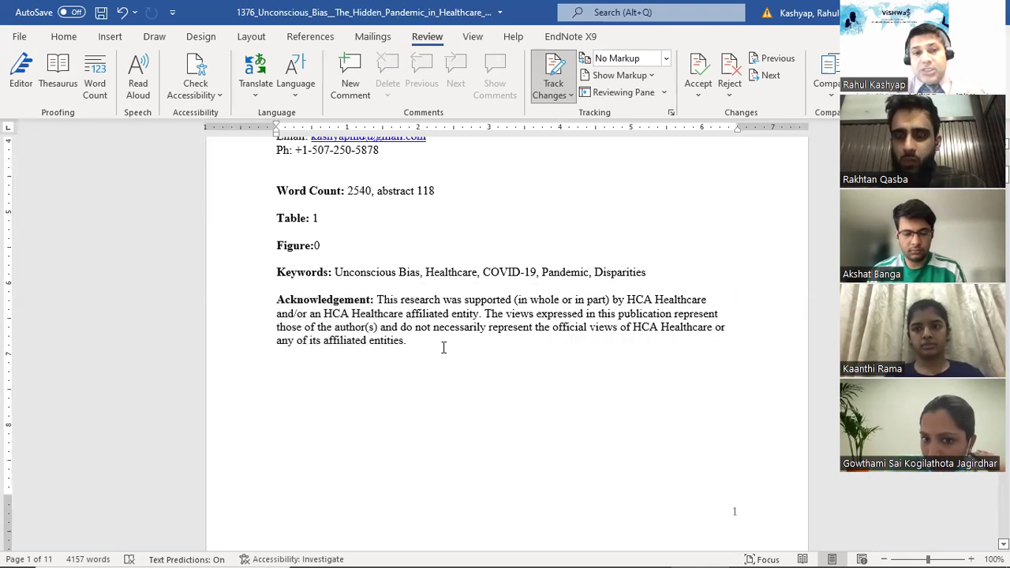
shift+click(284, 308)
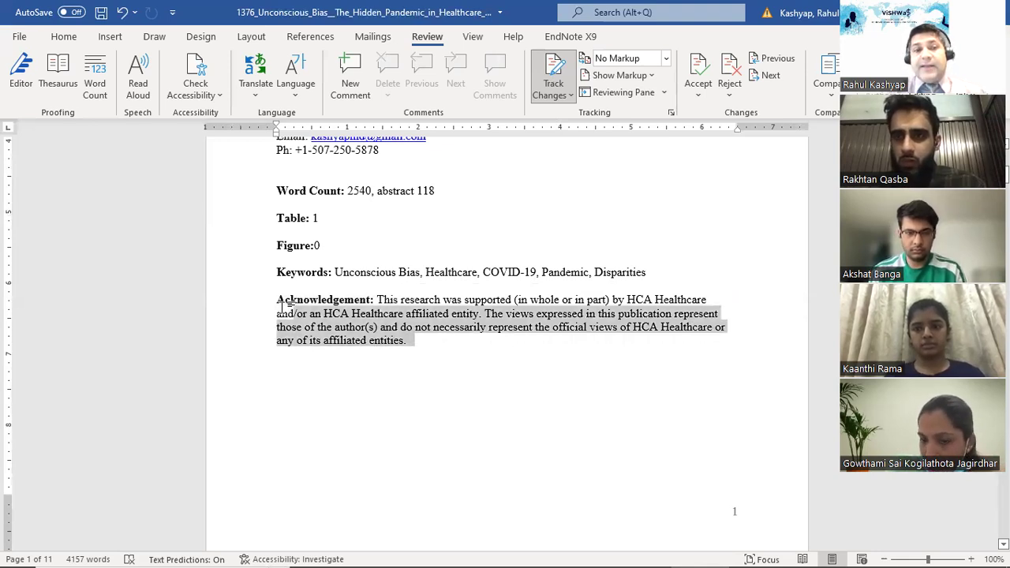
Step: Scroll back up, then down past page 1 to the Abstract on page 2
scroll(454, 405, up, 7)
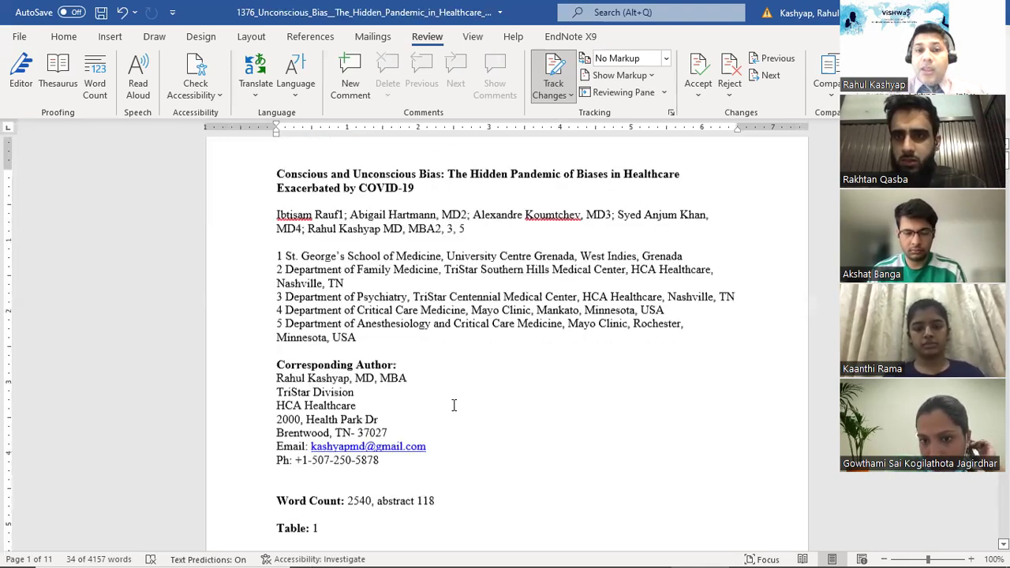
scroll(454, 405, up, 1)
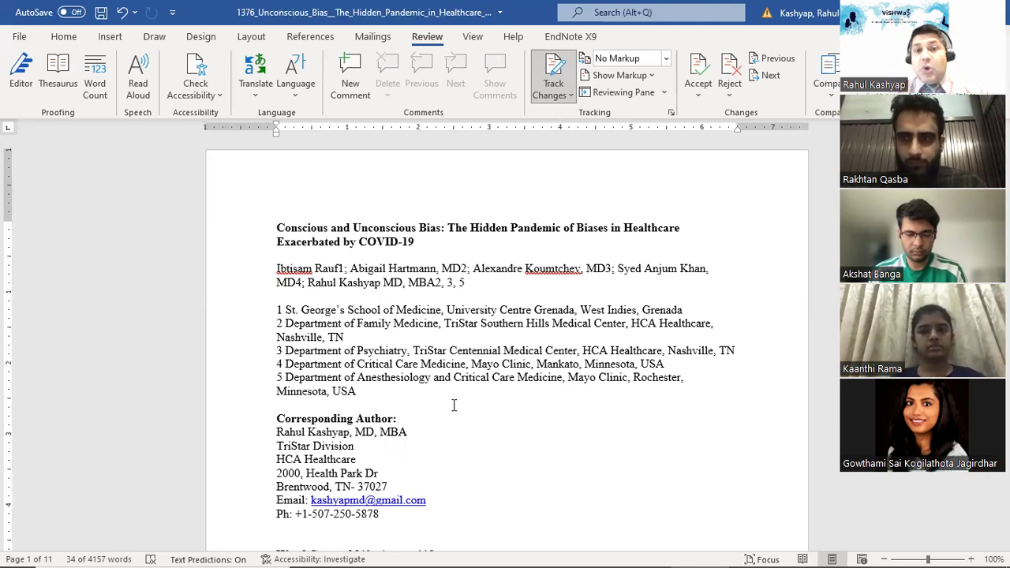
scroll(453, 405, down, 1)
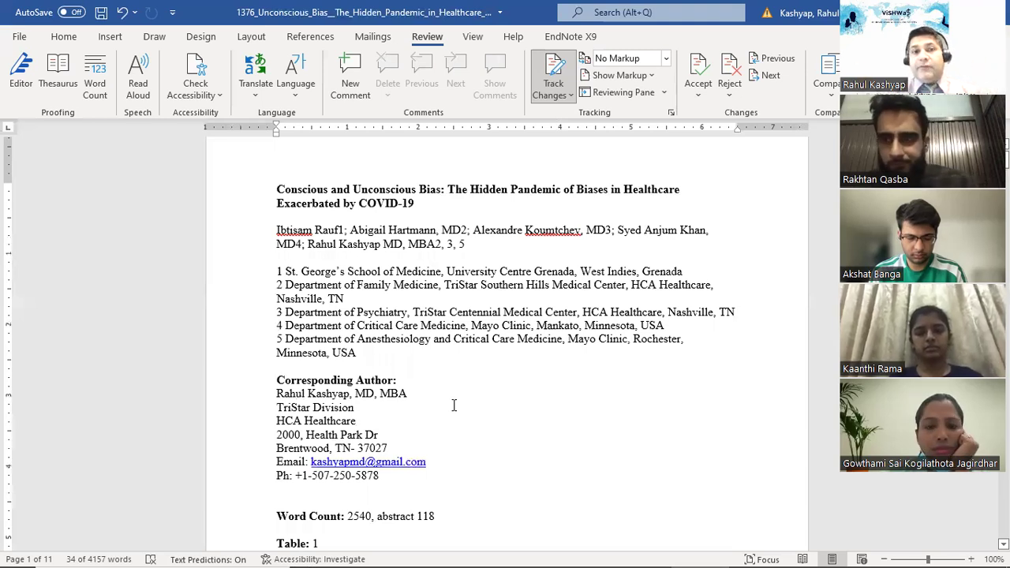
scroll(454, 405, down, 1)
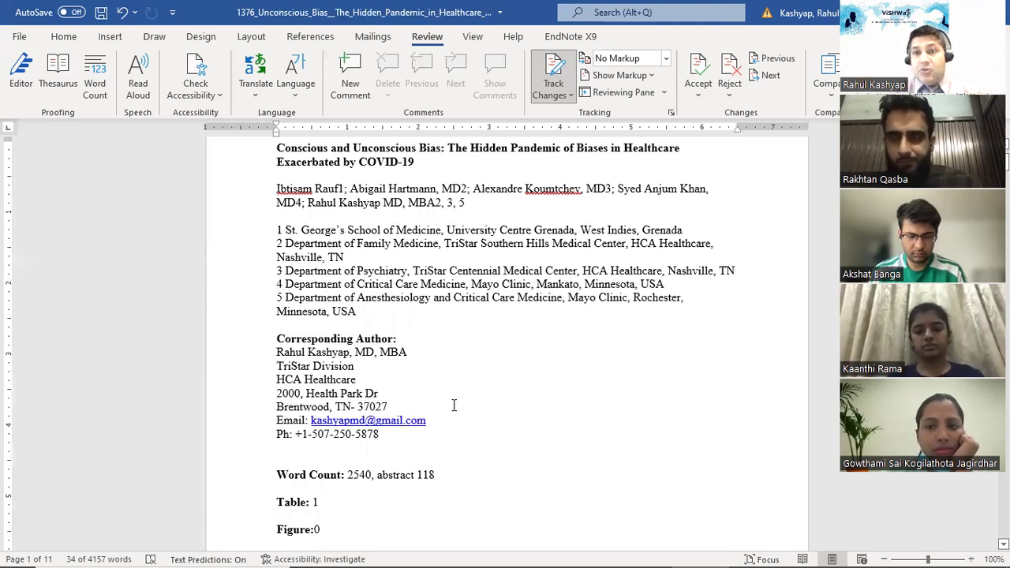
scroll(454, 405, down, 9)
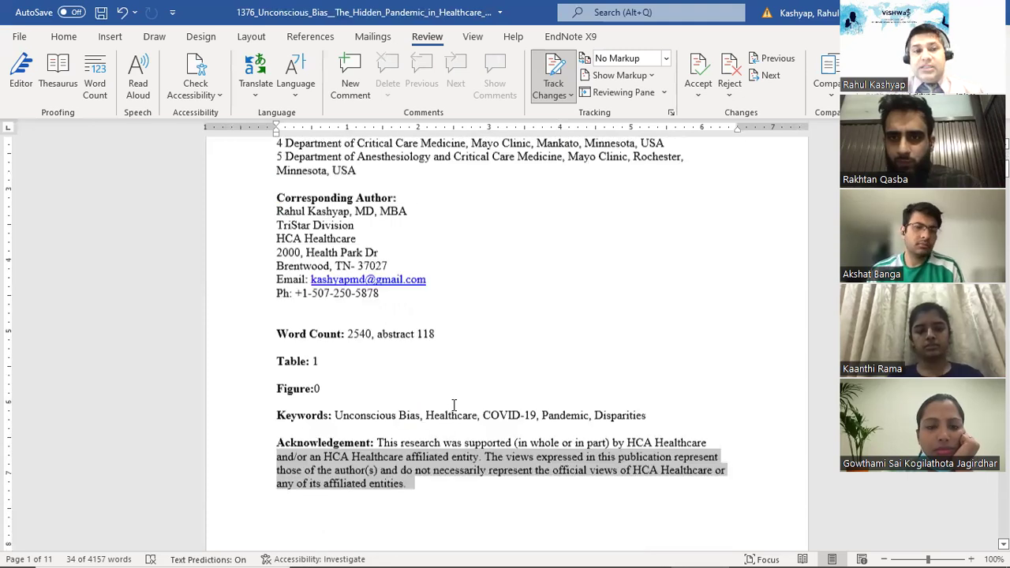
Step: Select the whole Abstract block, heading through Conclusions, and delete it
scroll(454, 405, down, 8)
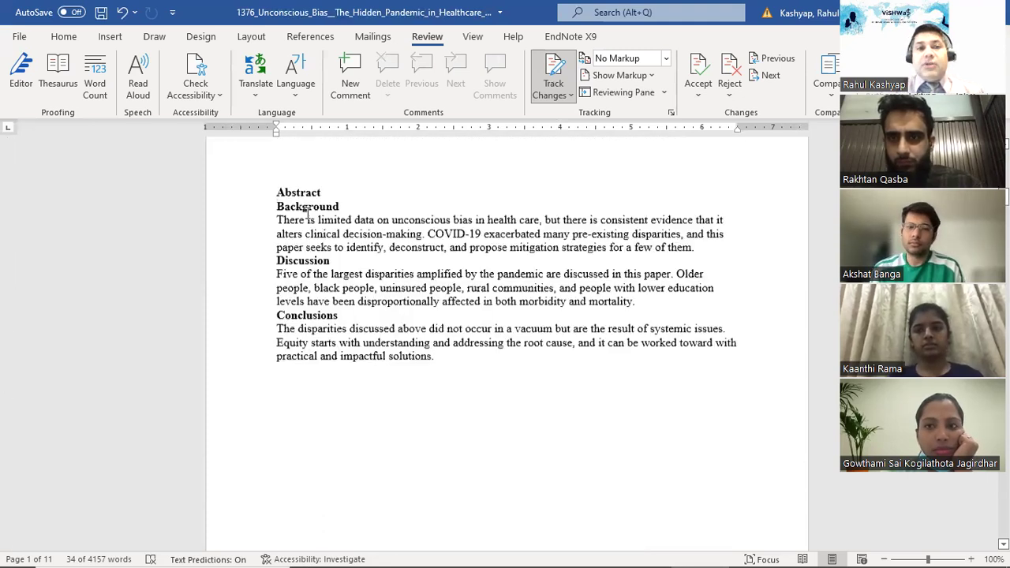
drag(308, 189, 447, 350)
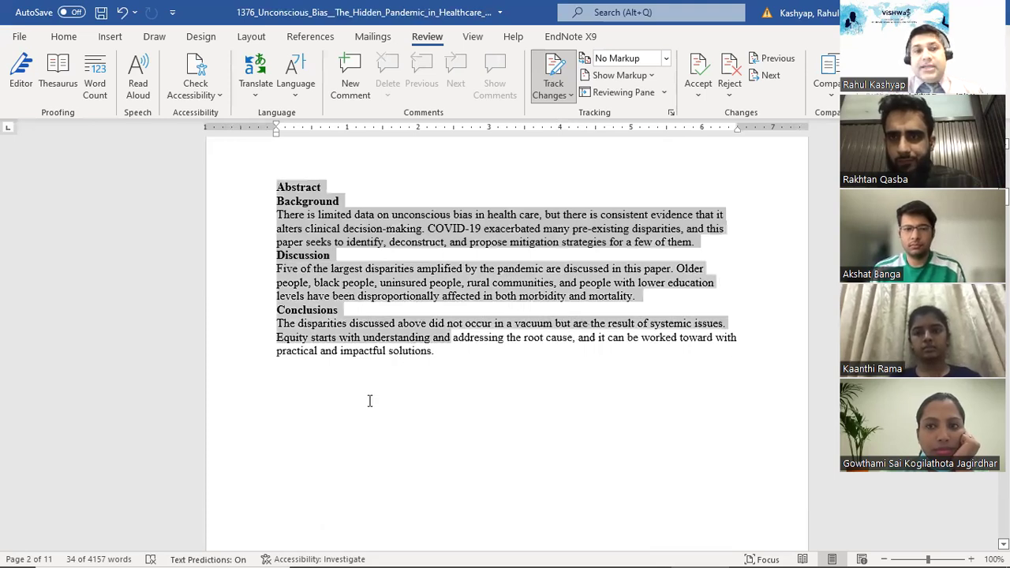
key(shift+Down)
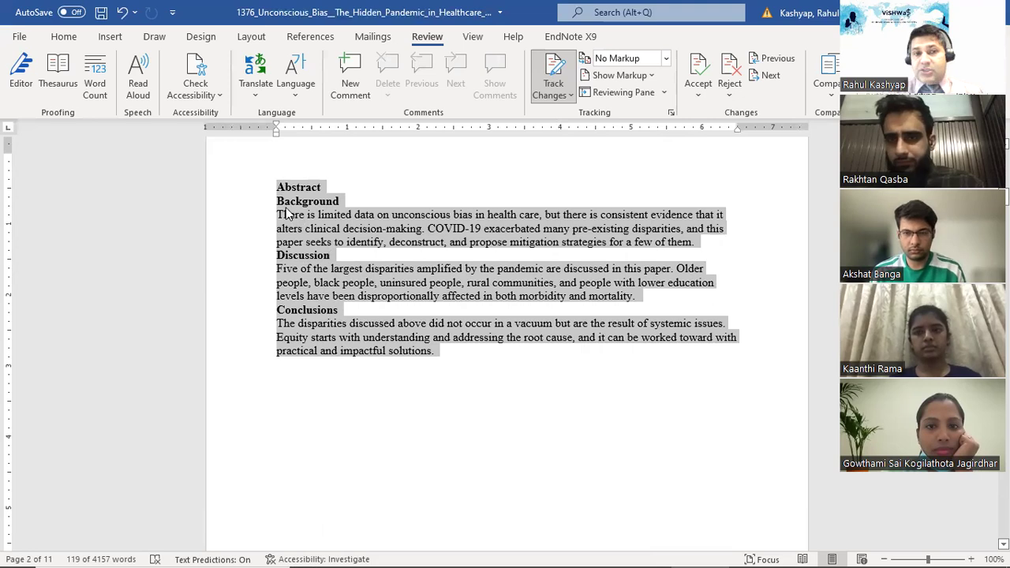
click(447, 361)
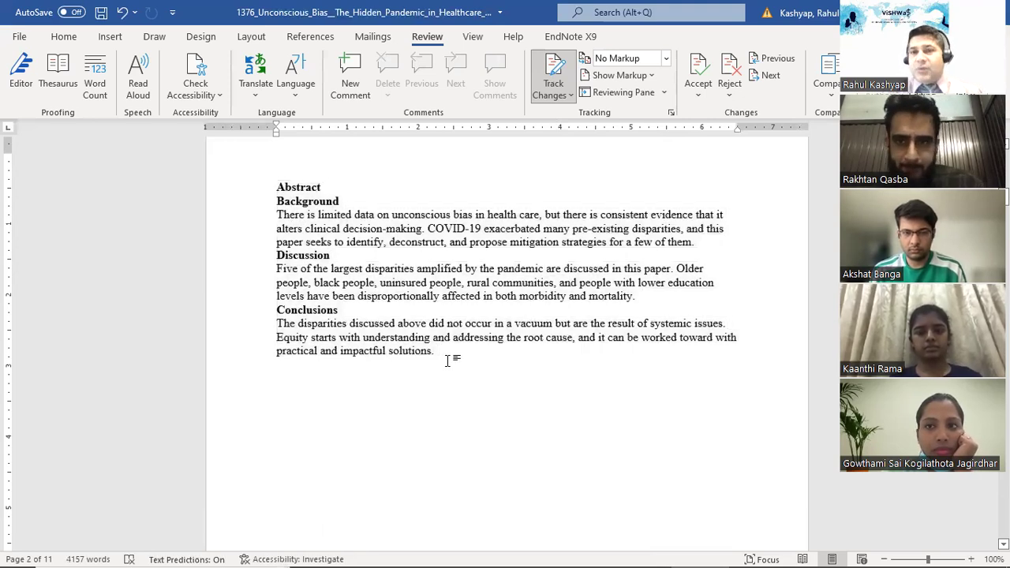
scroll(447, 360, down, 3)
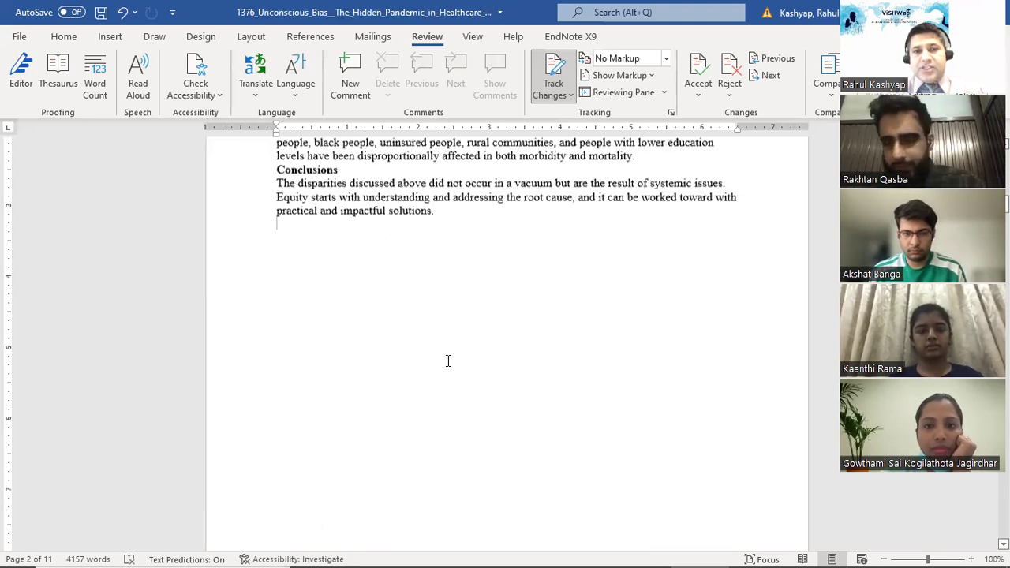
scroll(447, 360, down, 1)
scroll(447, 361, up, 3)
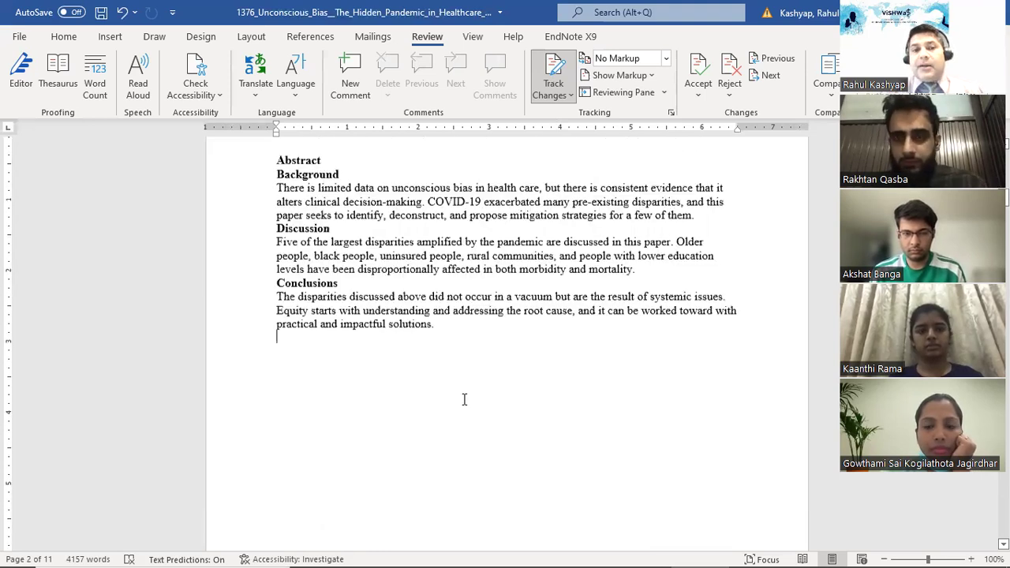
scroll(465, 399, up, 2)
shift+click(272, 245)
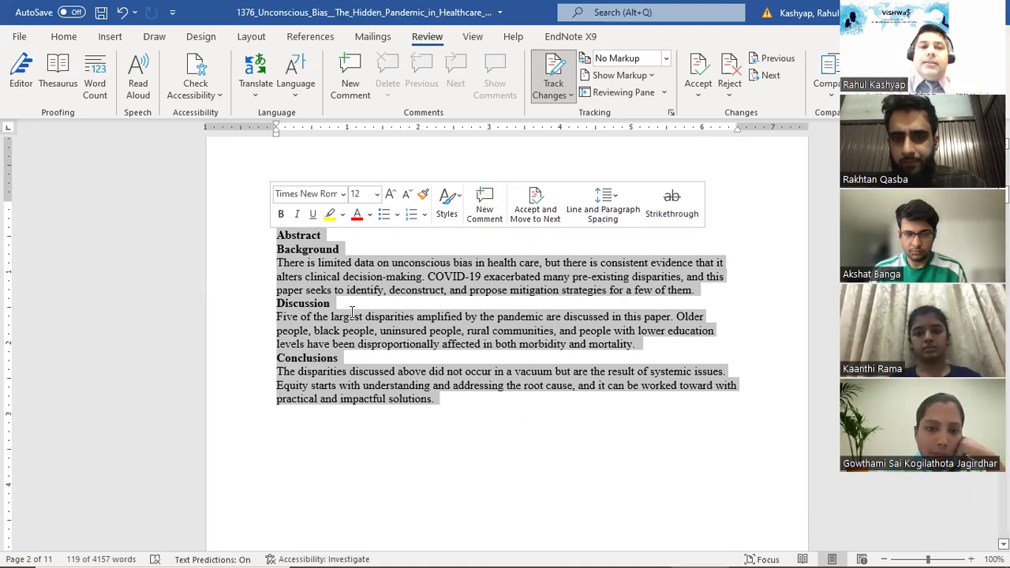
key(Delete)
Step: Undo the abstract deletion, then delete the abstract again
scroll(299, 282, down, 8)
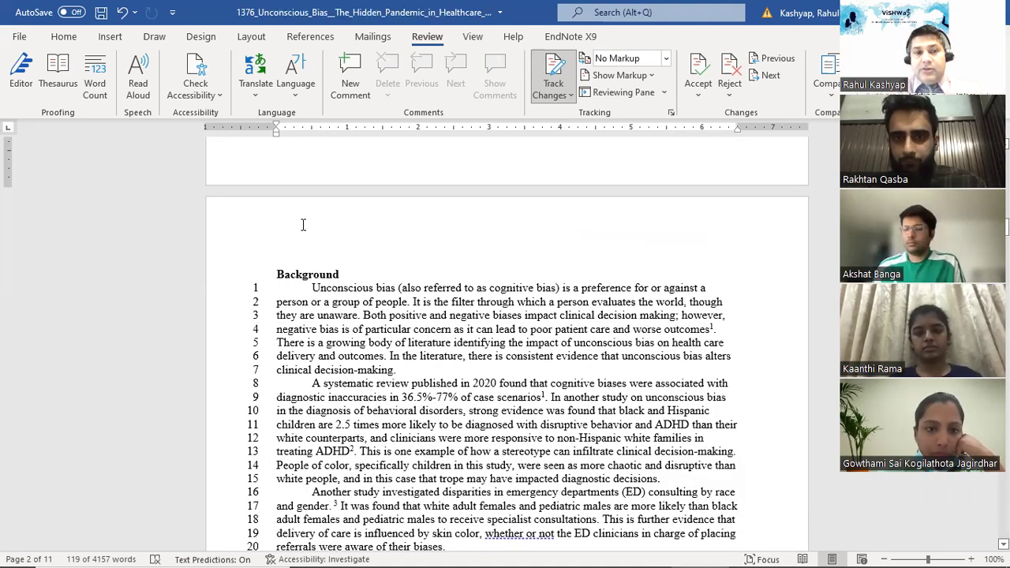
scroll(306, 222, up, 2)
key(ctrl+z)
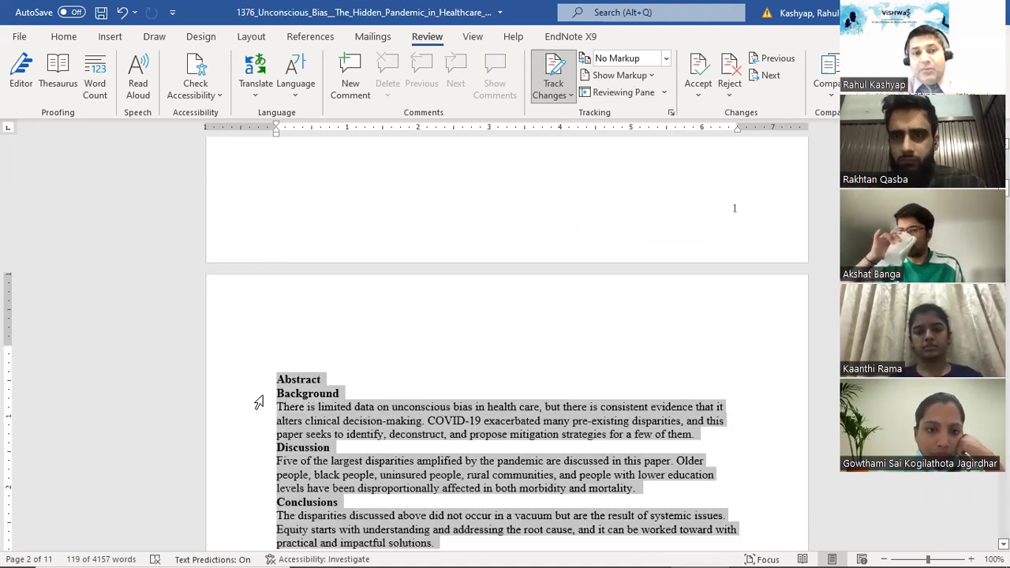
scroll(259, 402, down, 3)
key(Delete)
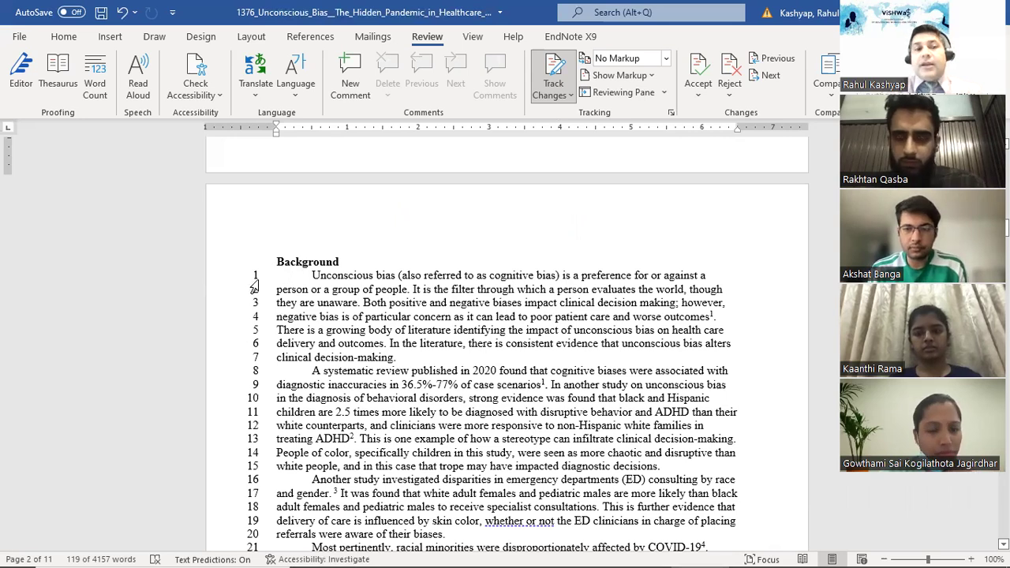
Step: Scroll through the Background pages to the Discussion's 'A. Age disparities' subsection
scroll(287, 368, down, 2)
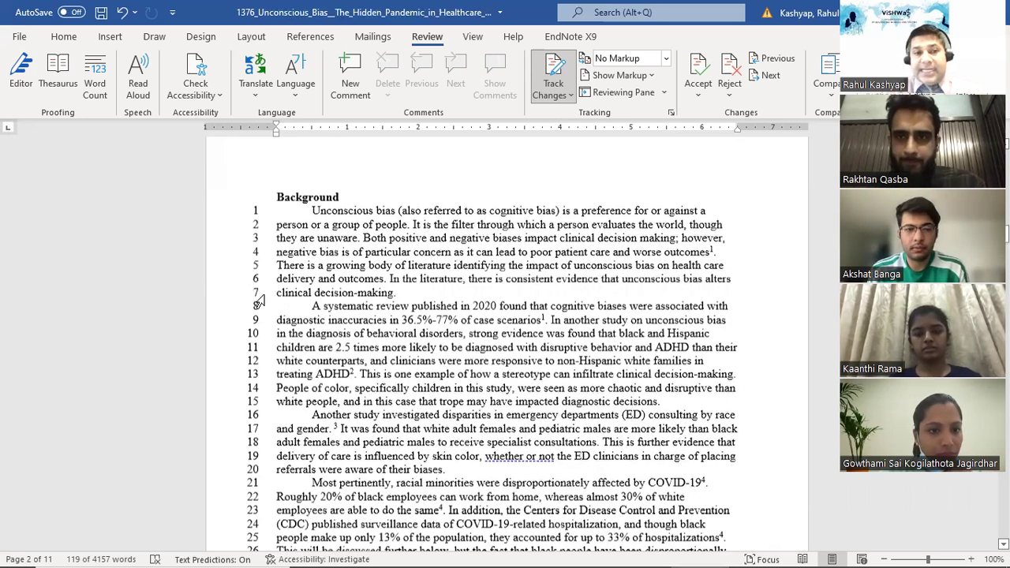
scroll(389, 454, down, 10)
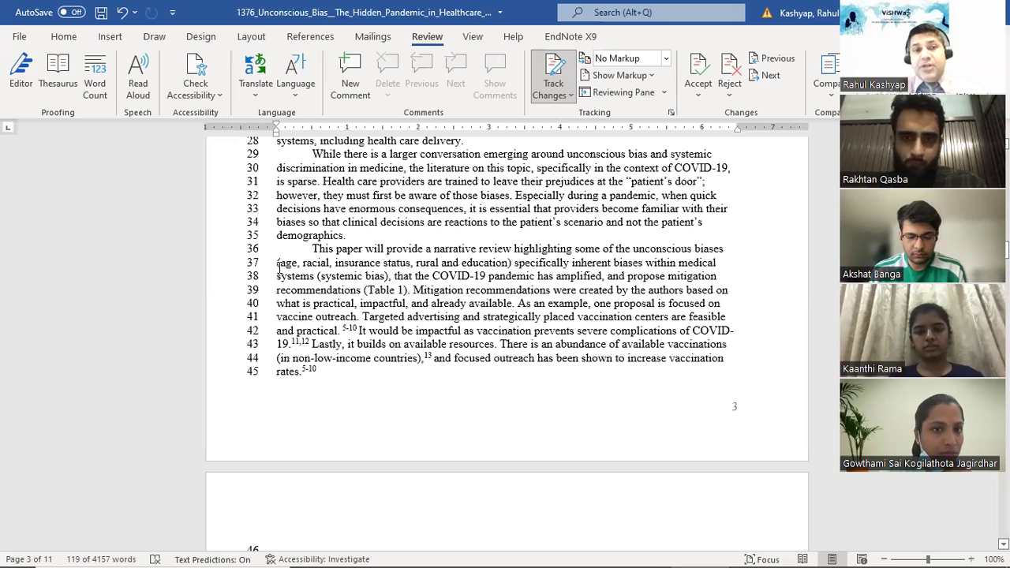
scroll(278, 266, up, 14)
scroll(278, 267, down, 1)
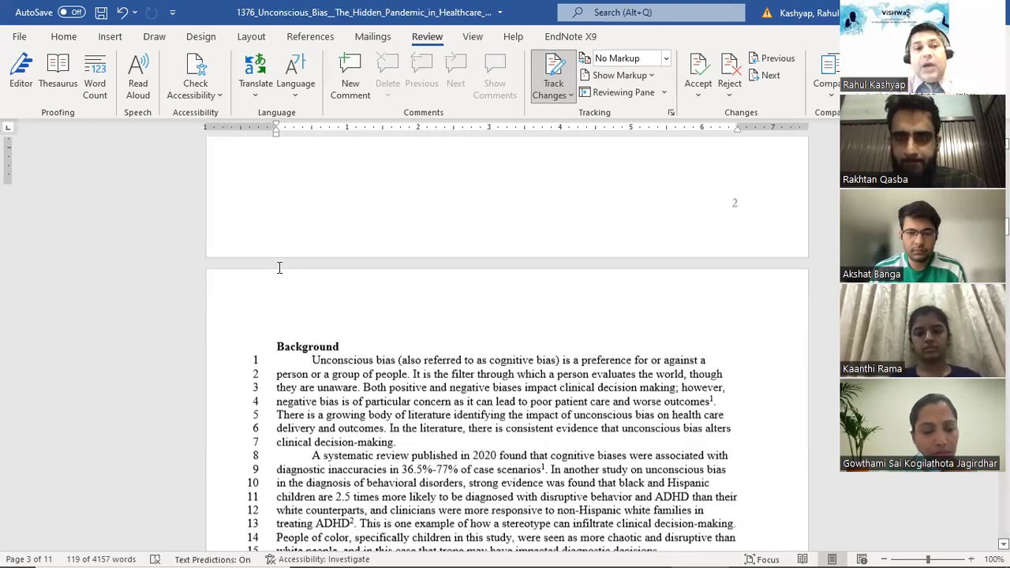
scroll(278, 268, down, 4)
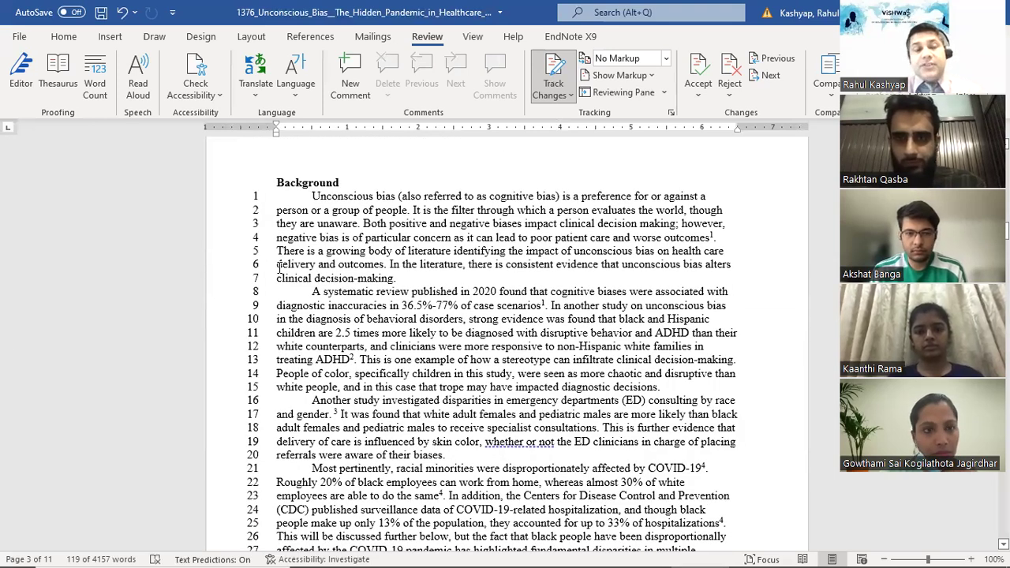
scroll(278, 267, up, 8)
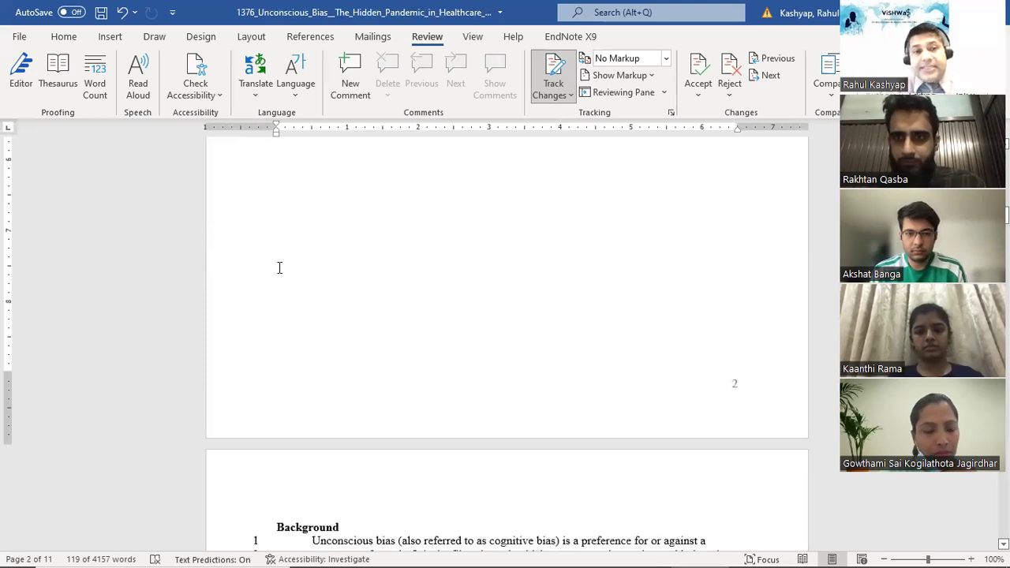
scroll(279, 267, down, 7)
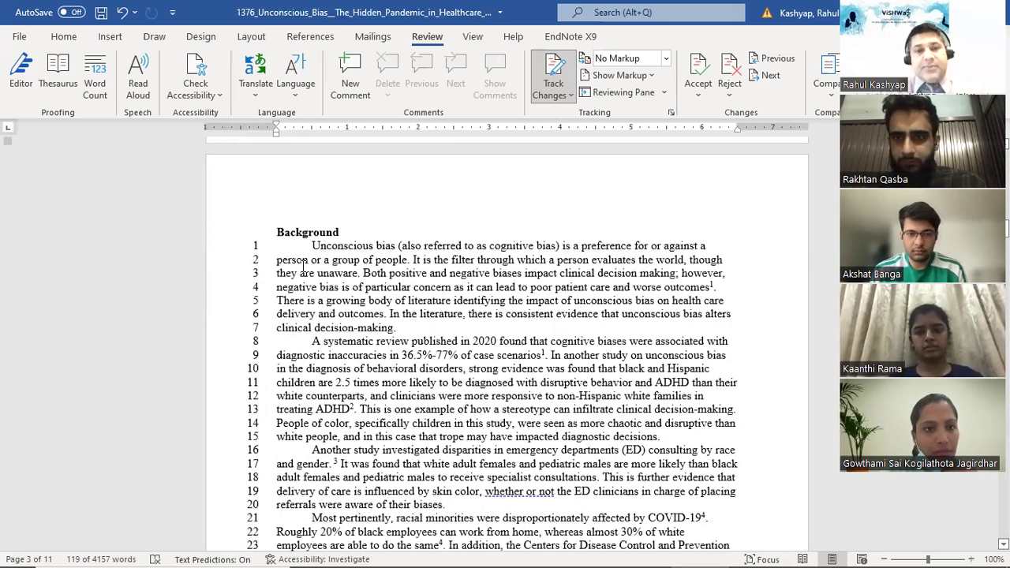
scroll(303, 266, down, 3)
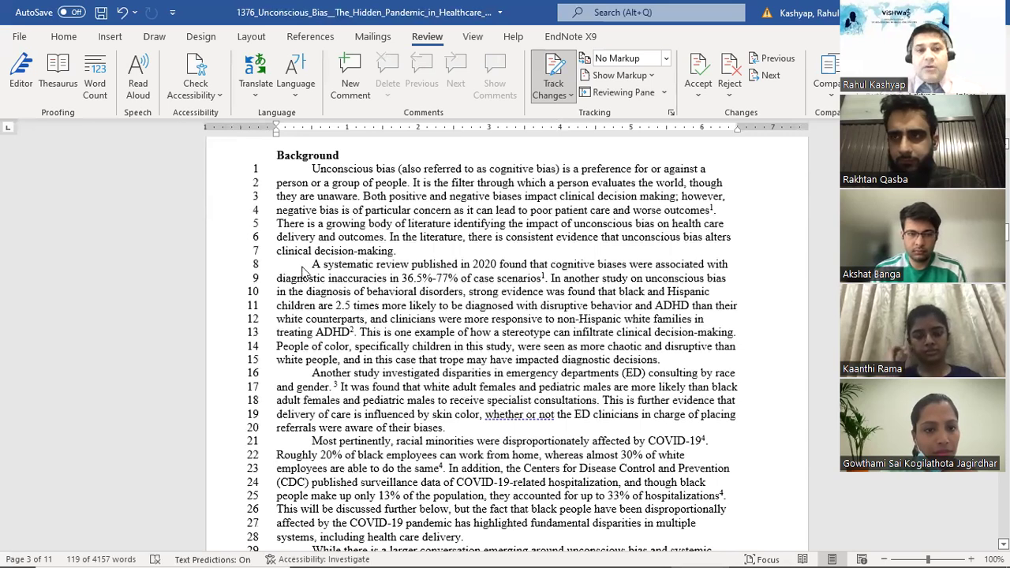
scroll(303, 267, down, 8)
scroll(304, 267, down, 7)
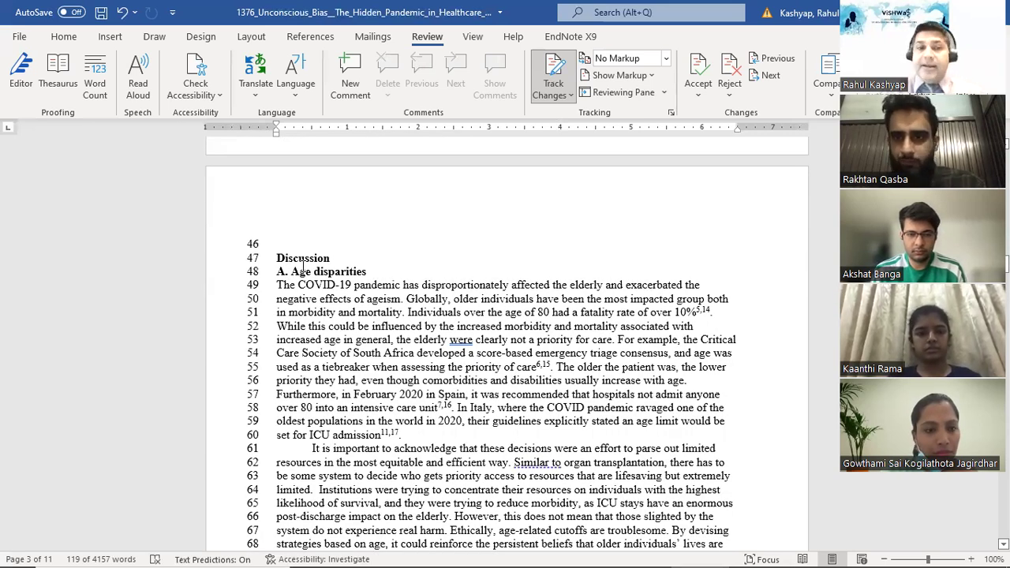
Step: Select the 'B. Racial and ethnic minority disparities' heading, click into its paragraph, and bring up the Home commands
scroll(303, 267, down, 2)
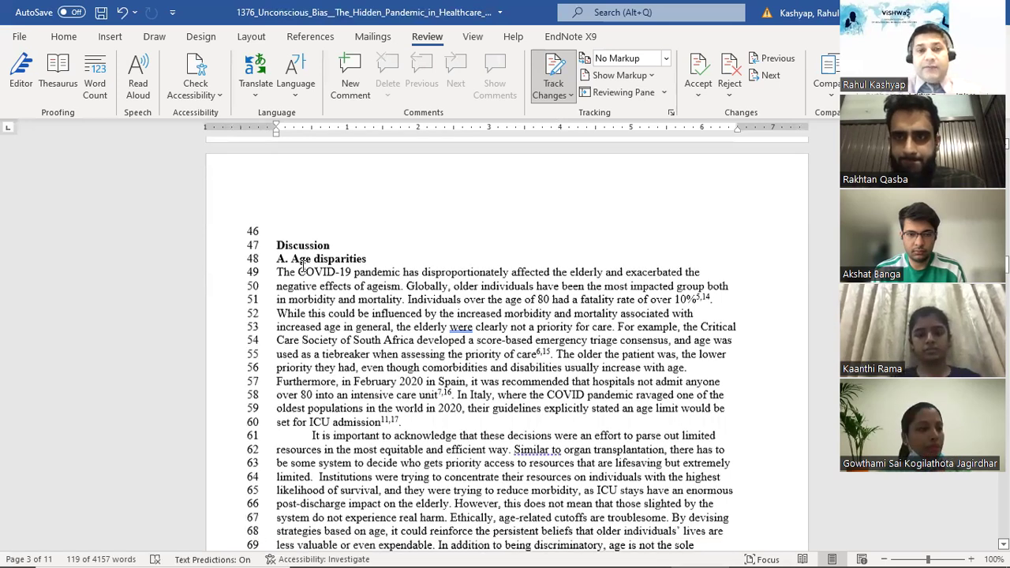
scroll(304, 267, down, 1)
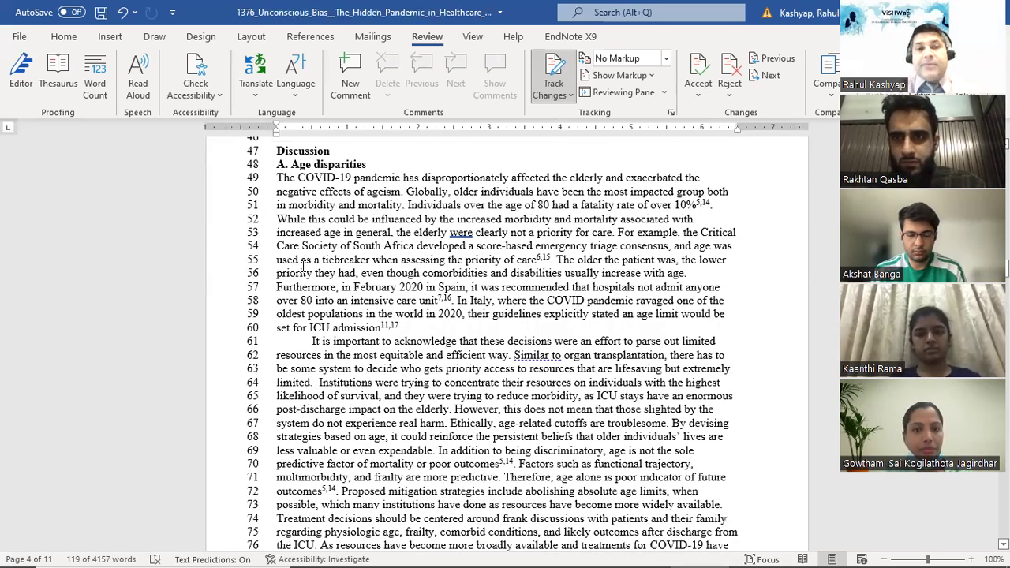
scroll(303, 267, down, 3)
scroll(303, 267, down, 4)
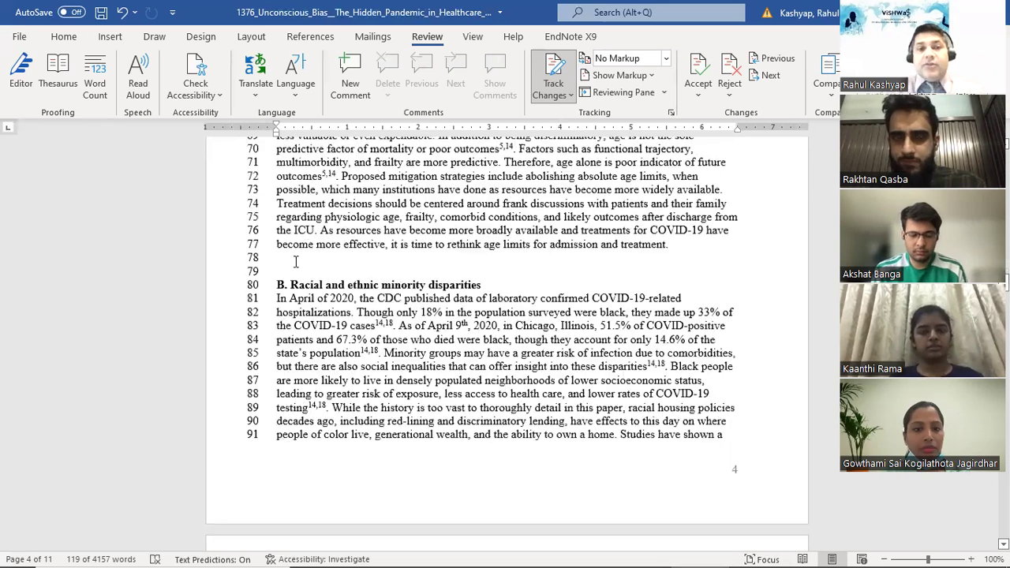
drag(277, 284, 430, 285)
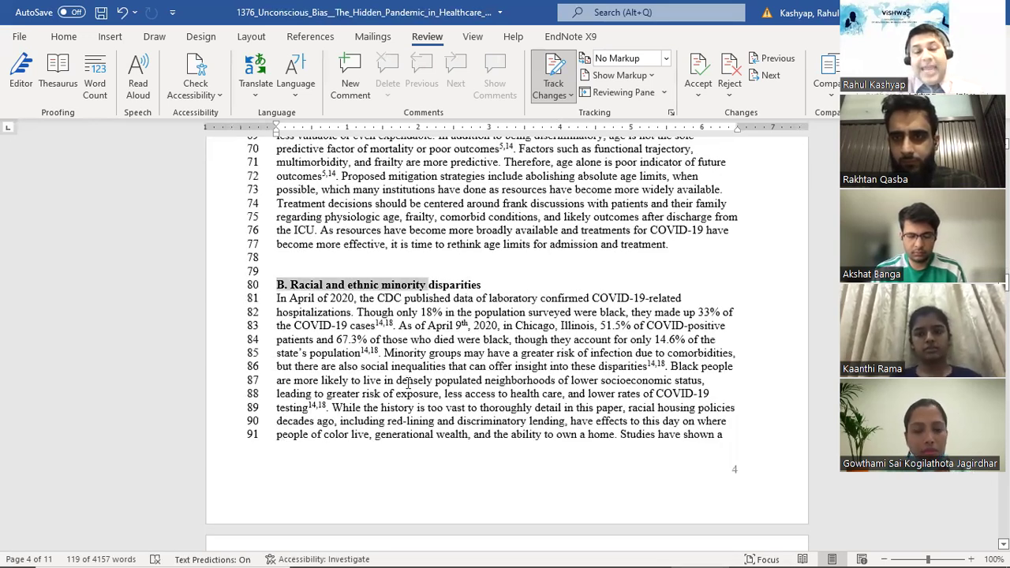
key(shift+End)
scroll(408, 390, down, 2)
scroll(407, 389, down, 1)
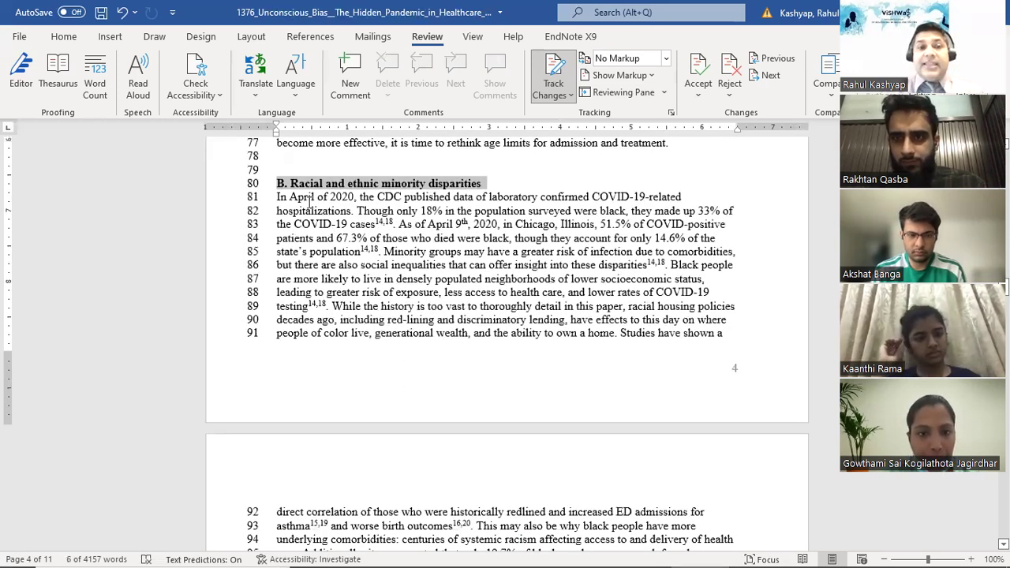
click(302, 210)
click(68, 37)
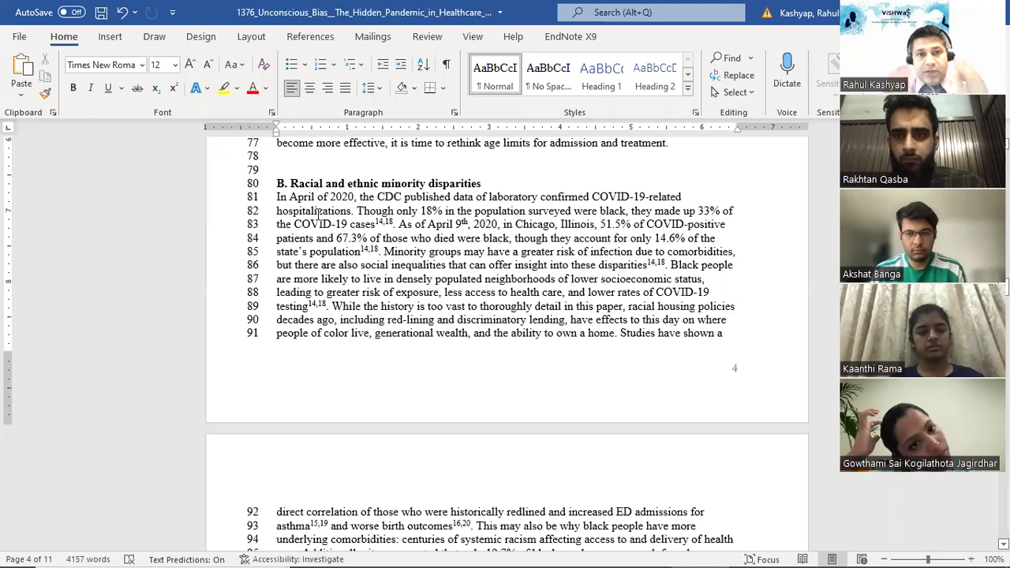
Step: Select all the manuscript text and check its font, leaving it Times New Roman
key(ctrl+a)
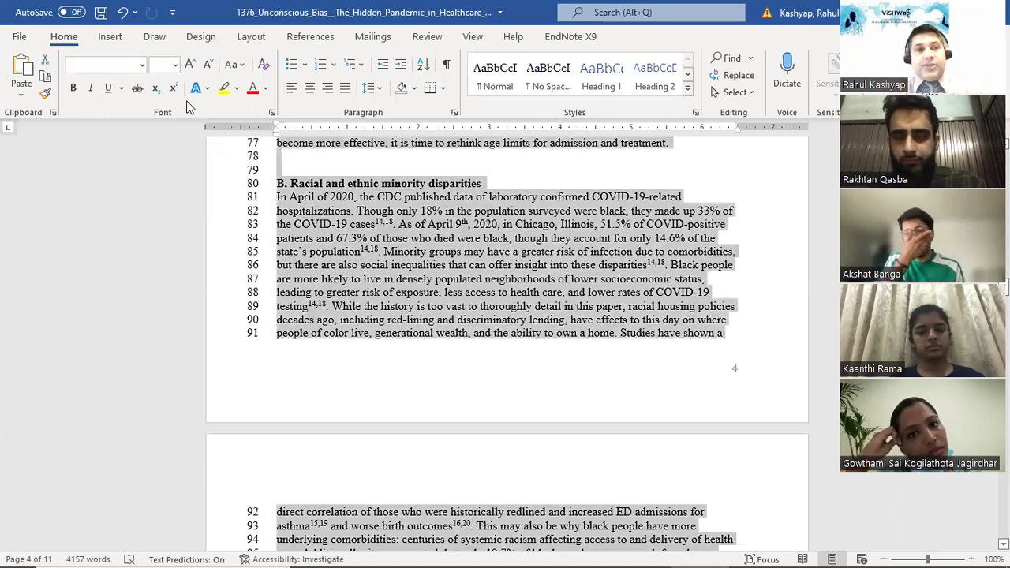
click(142, 65)
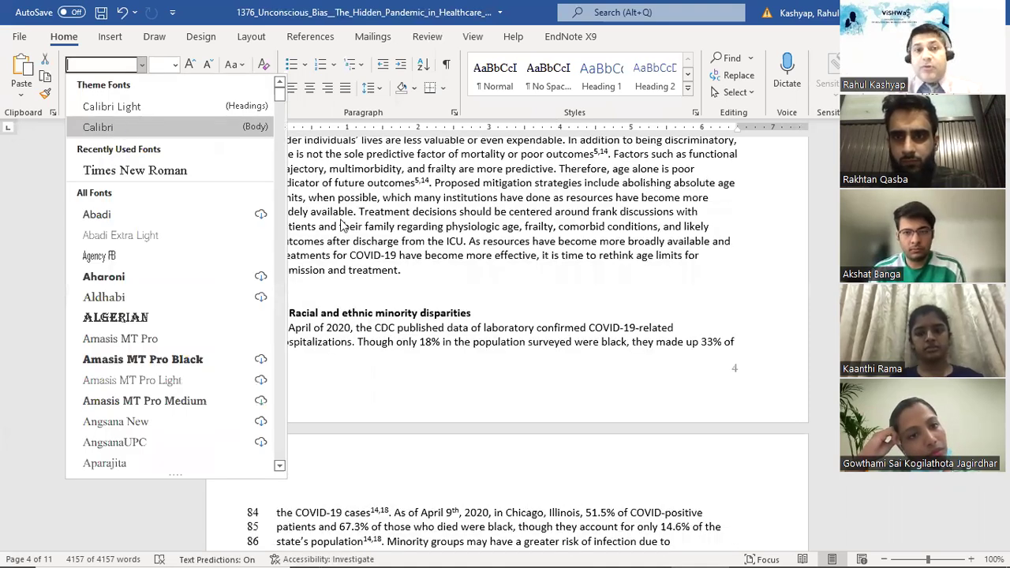
click(404, 270)
Step: Scroll down past Conclusions to the References list on page 7
scroll(404, 270, down, 4)
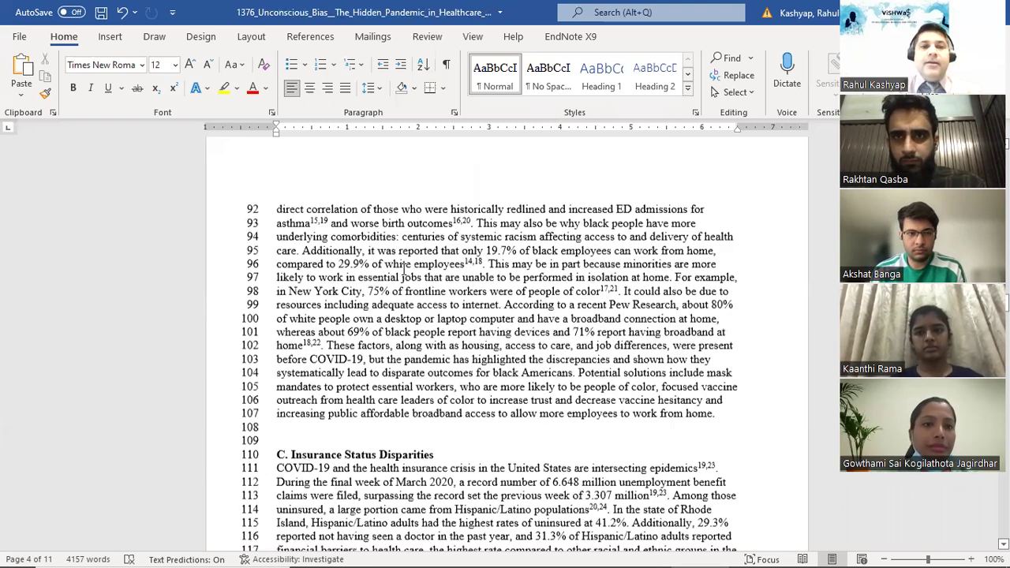
scroll(403, 270, down, 10)
scroll(404, 270, down, 10)
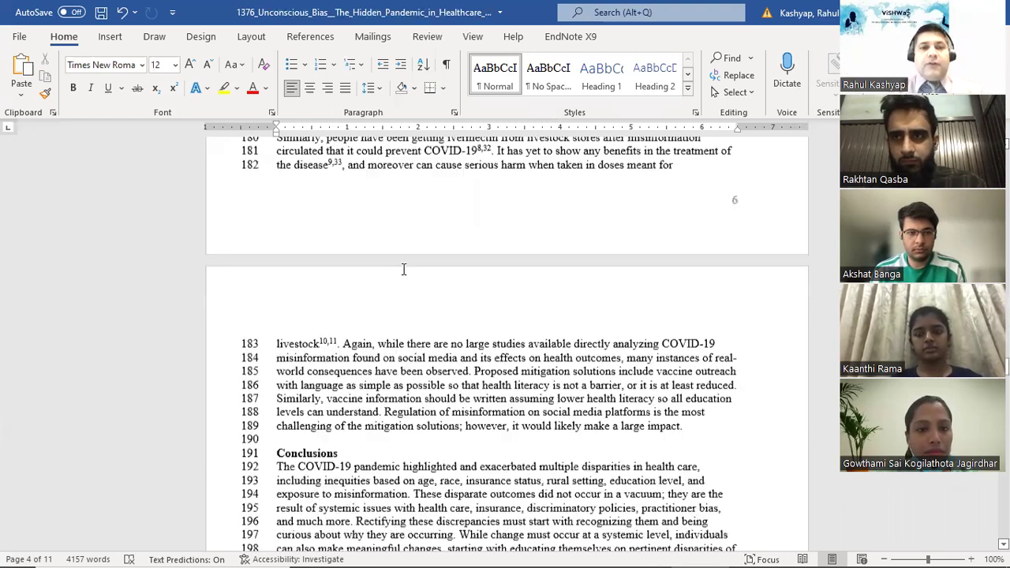
scroll(403, 270, down, 6)
scroll(404, 270, down, 1)
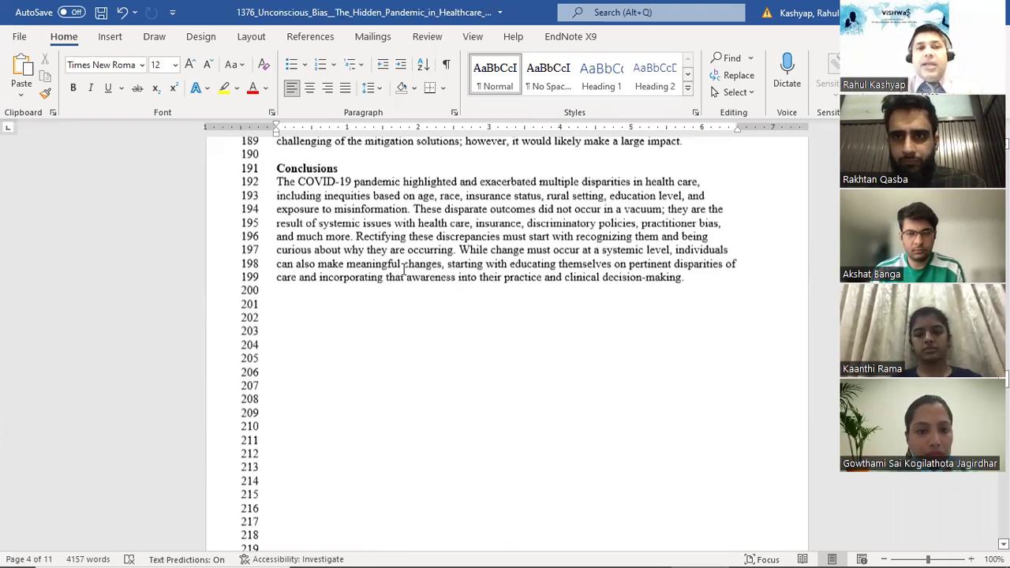
Step: Select the References: heading line, then place the cursor in the first reference
scroll(403, 275, down, 8)
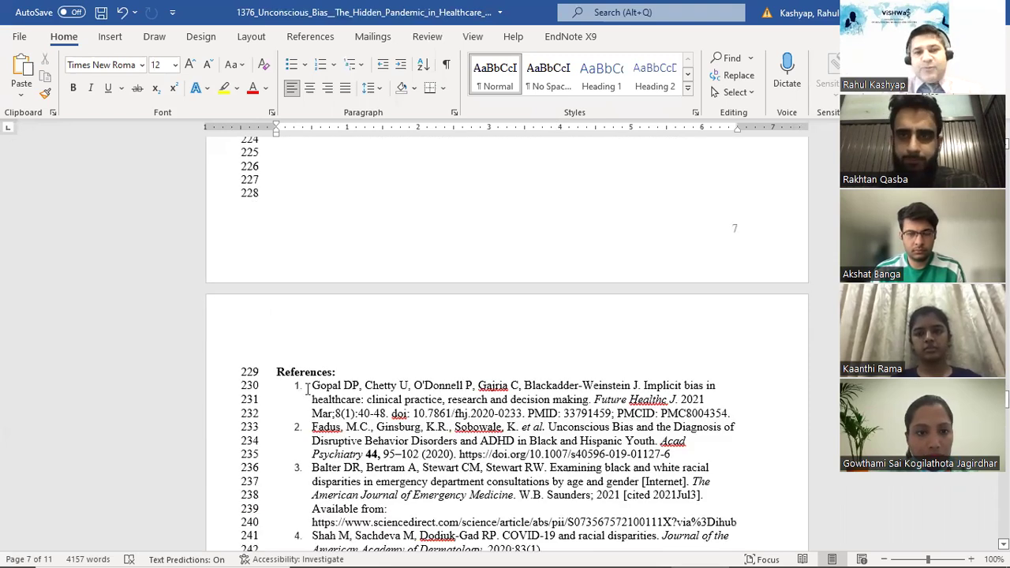
scroll(341, 371, down, 1)
triple_click(344, 365)
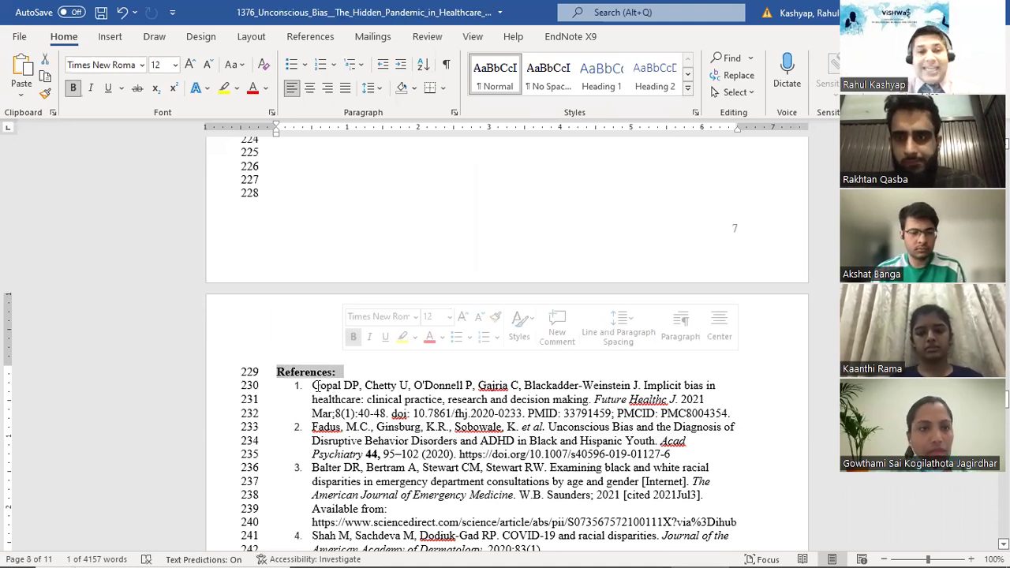
click(316, 385)
Step: Scroll through the numbered references to Table 1 on COVID-19 biases and mitigation recommendations
scroll(398, 397, down, 8)
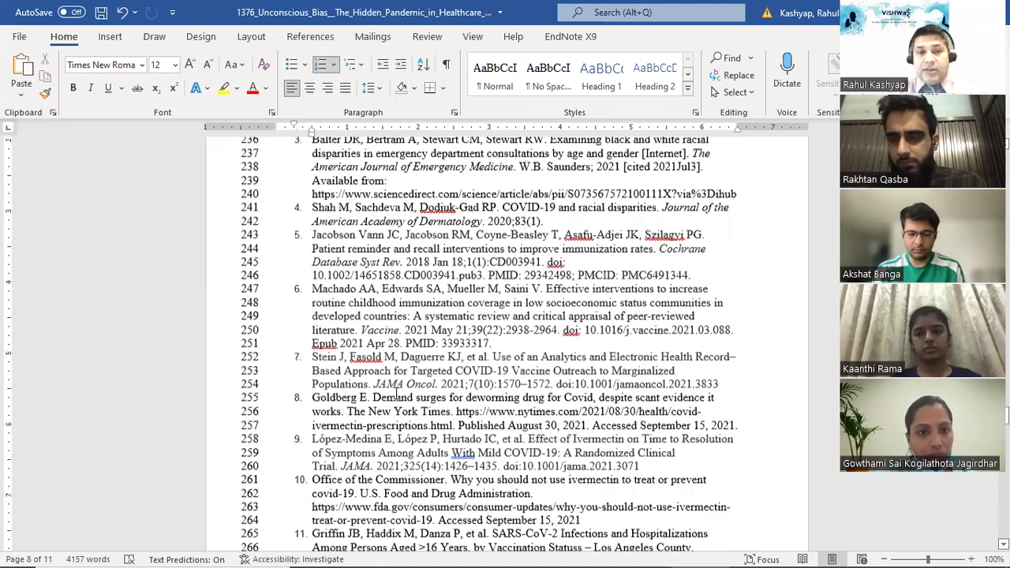
scroll(397, 397, down, 5)
scroll(397, 393, down, 6)
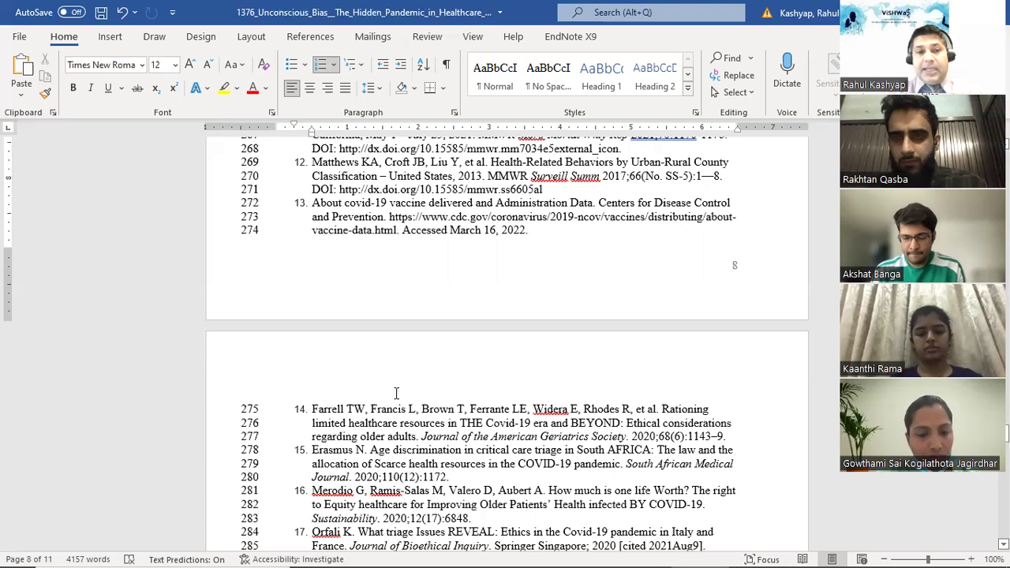
scroll(397, 393, down, 7)
scroll(396, 393, down, 7)
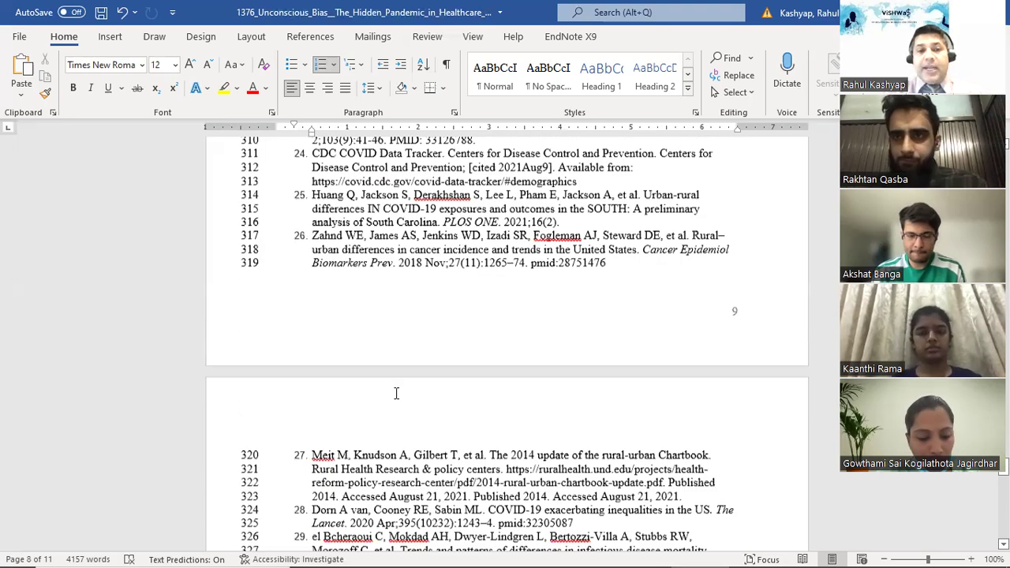
scroll(396, 393, down, 7)
scroll(396, 393, down, 3)
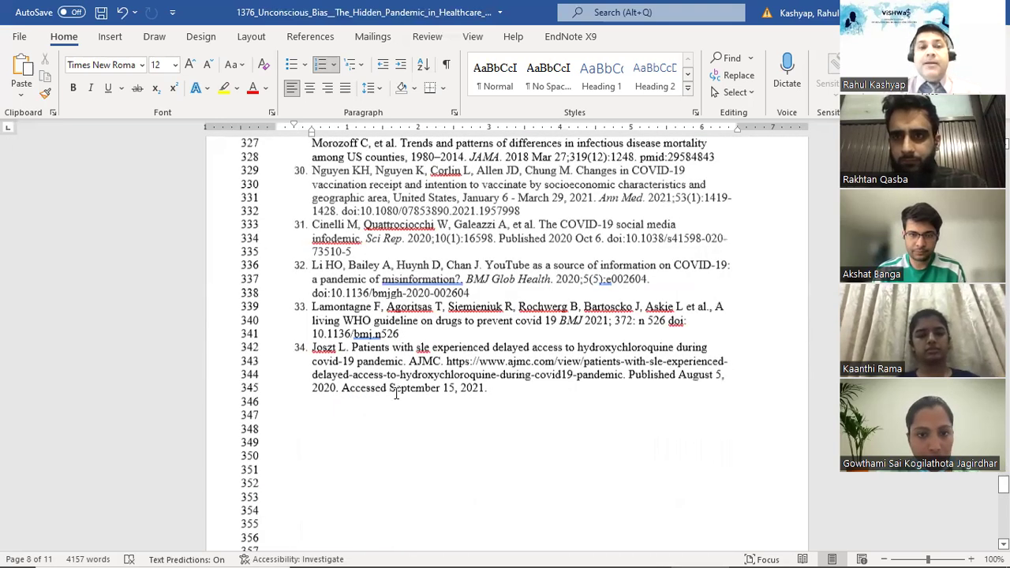
scroll(396, 393, down, 5)
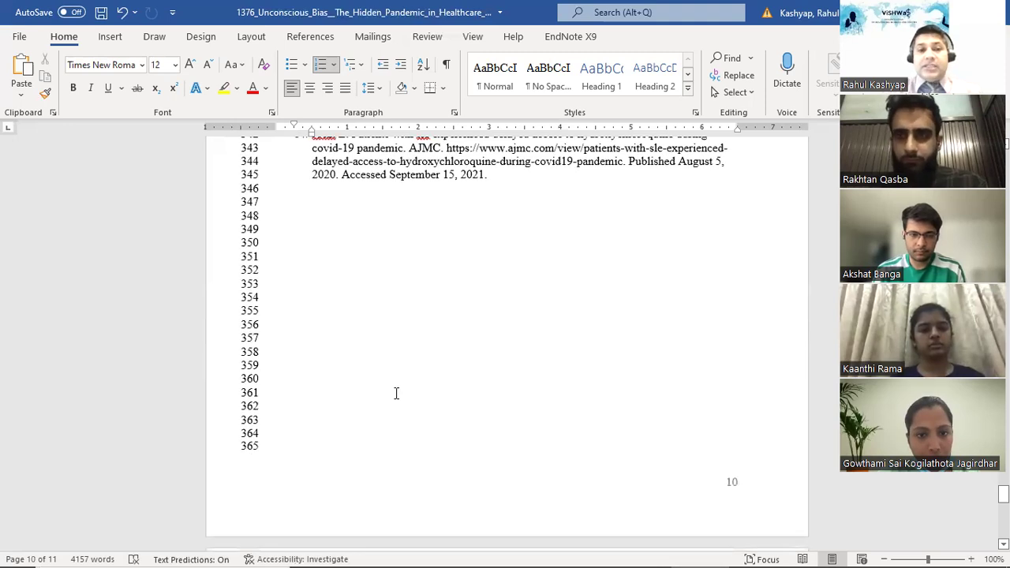
scroll(354, 311, down, 8)
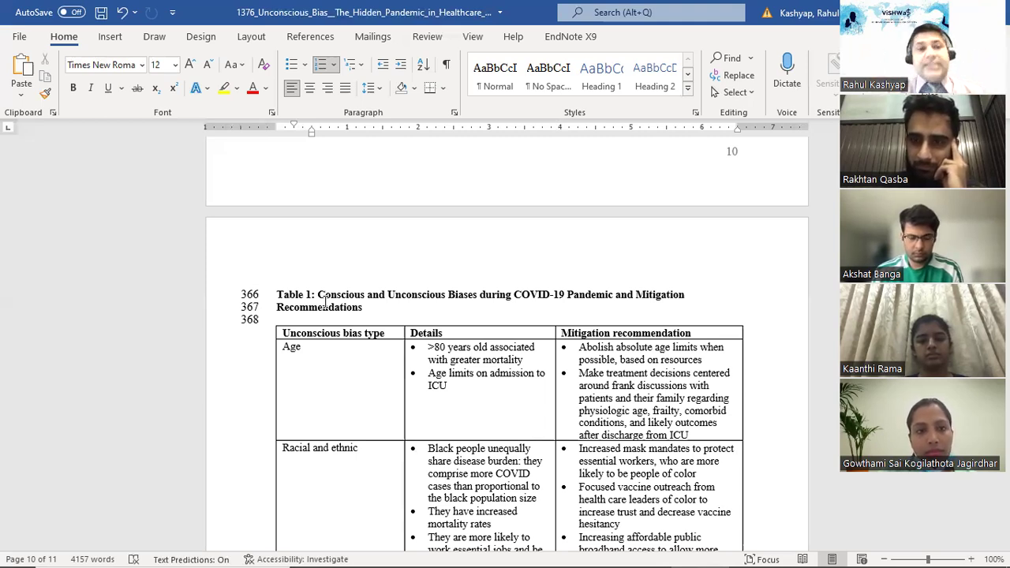
Step: Scroll up from Table 1 through the references to where 'C. Insurance Status Disparities' begins
scroll(325, 302, down, 1)
scroll(326, 303, down, 10)
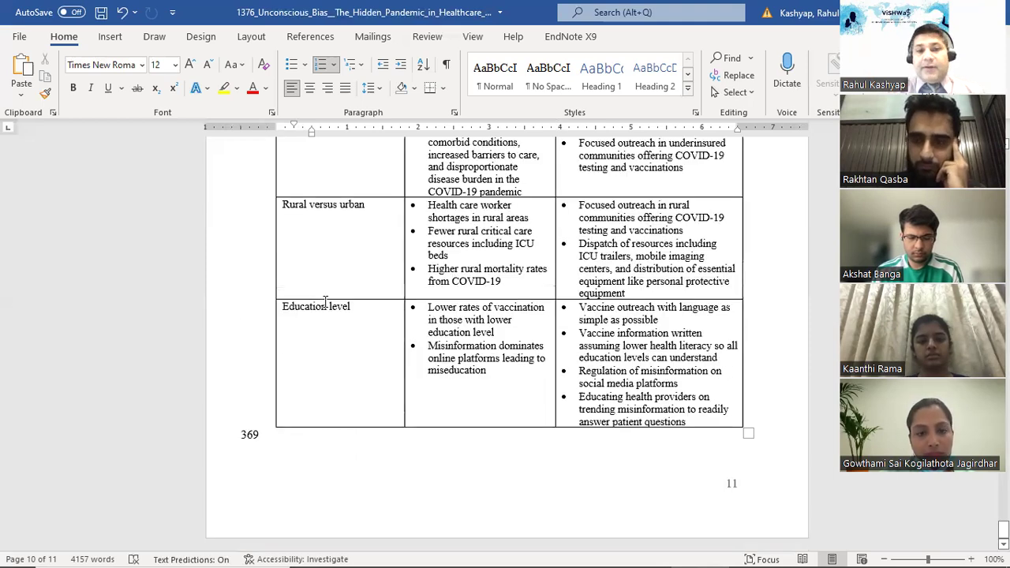
scroll(325, 303, up, 6)
scroll(326, 303, up, 12)
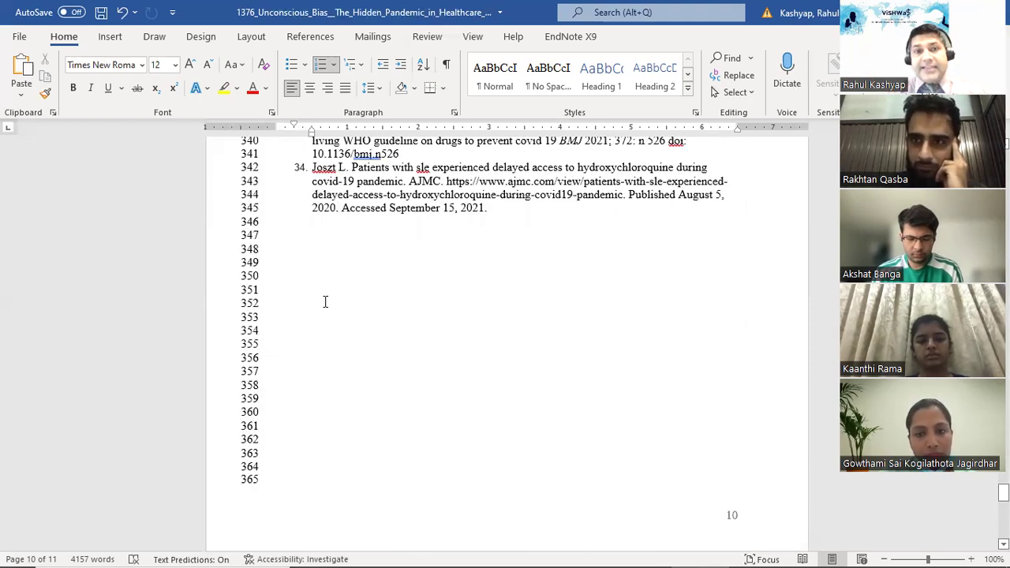
scroll(325, 302, up, 20)
scroll(325, 302, up, 20)
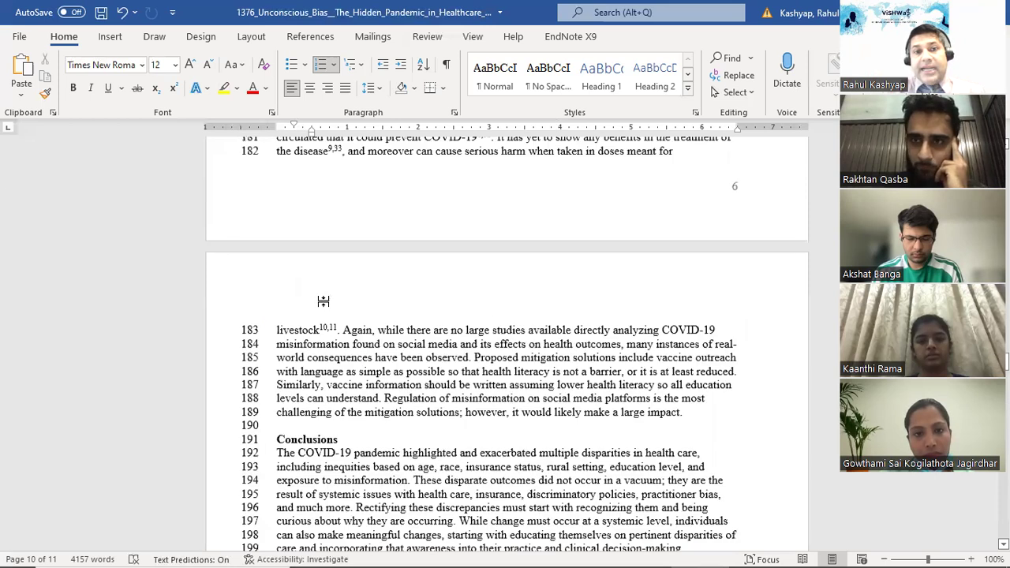
scroll(325, 303, up, 15)
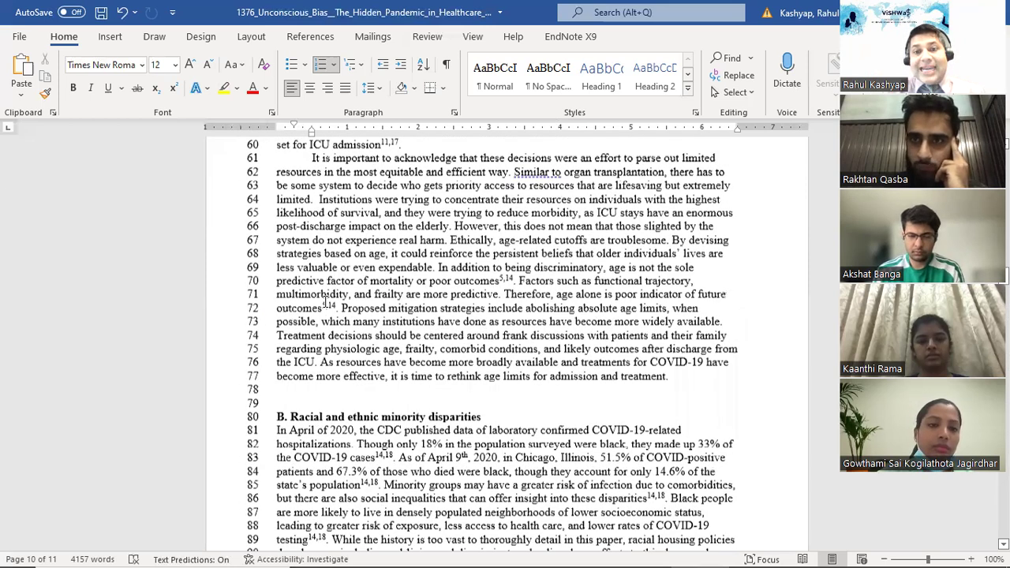
scroll(459, 235, up, 3)
scroll(491, 247, up, 8)
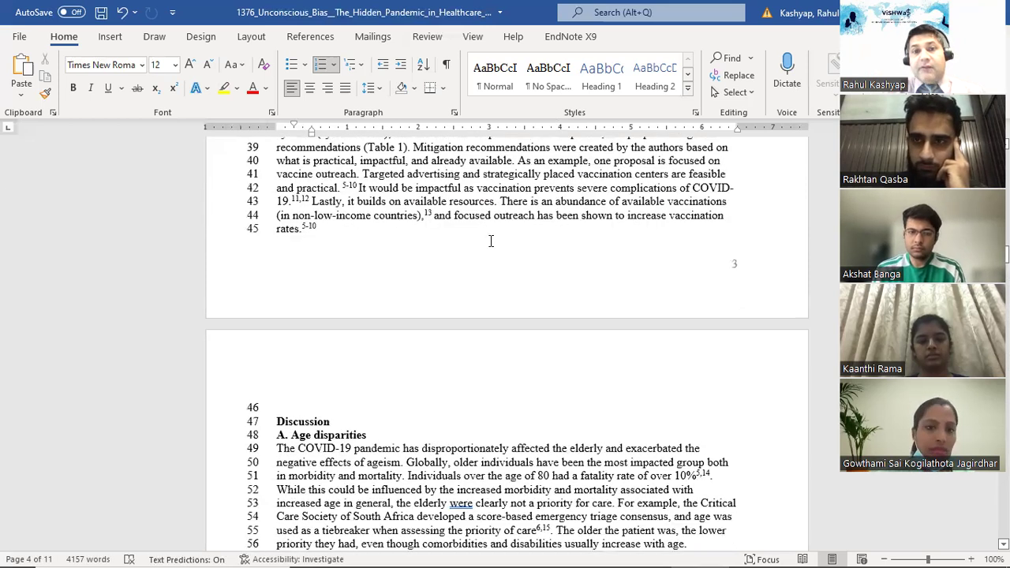
scroll(491, 240, up, 11)
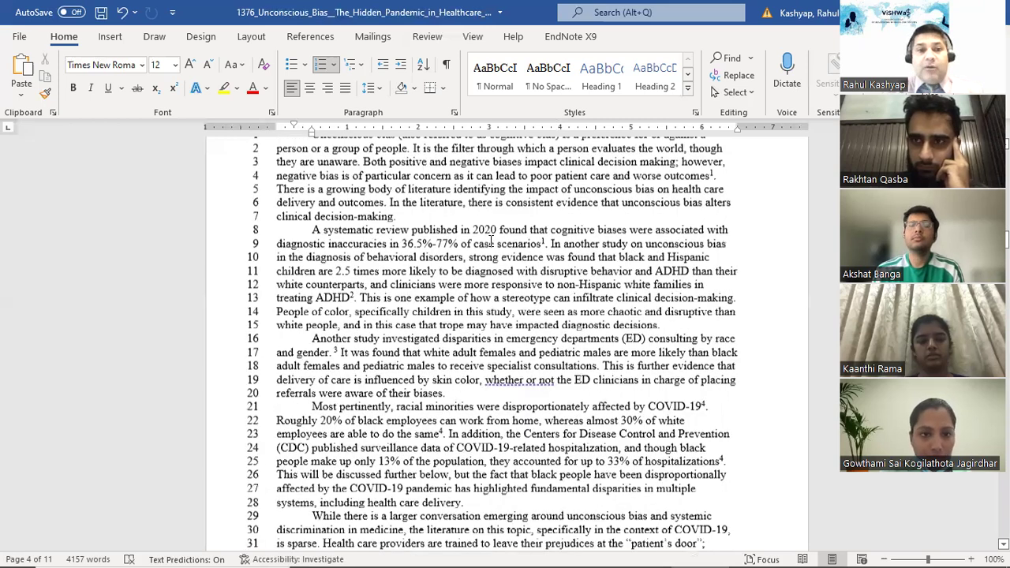
scroll(491, 241, down, 20)
scroll(491, 241, down, 1)
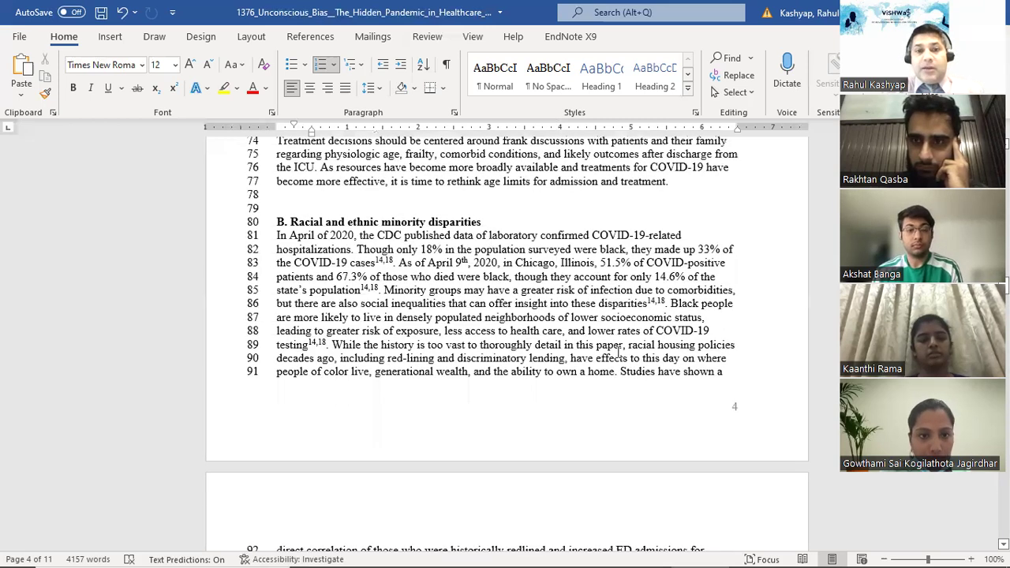
scroll(708, 364, down, 8)
Step: Type '[insert table 1]' on blank line 108 after the racial disparities paragraph and select it
click(719, 370)
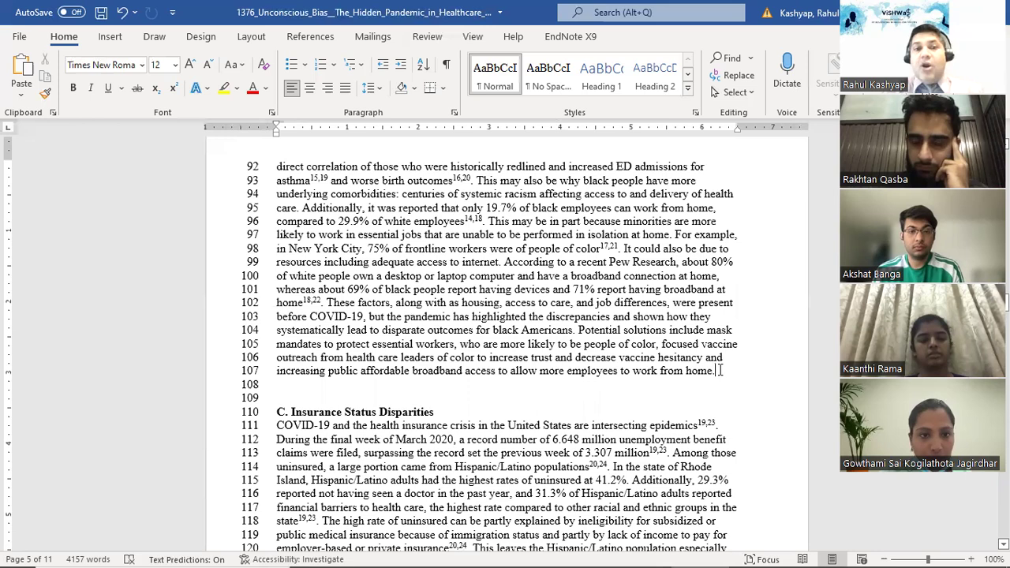
click(284, 388)
text([)
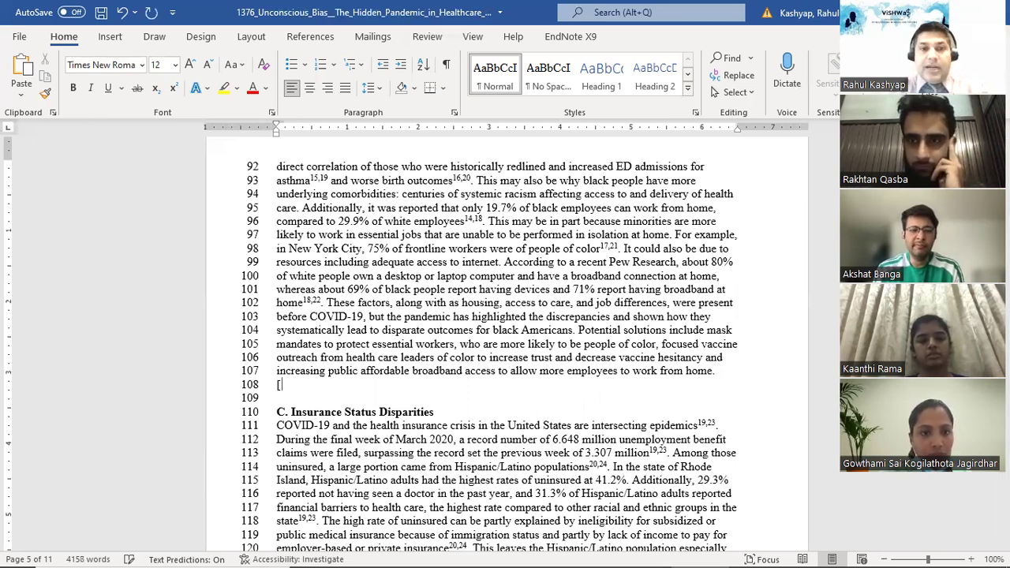
text(insert tab)
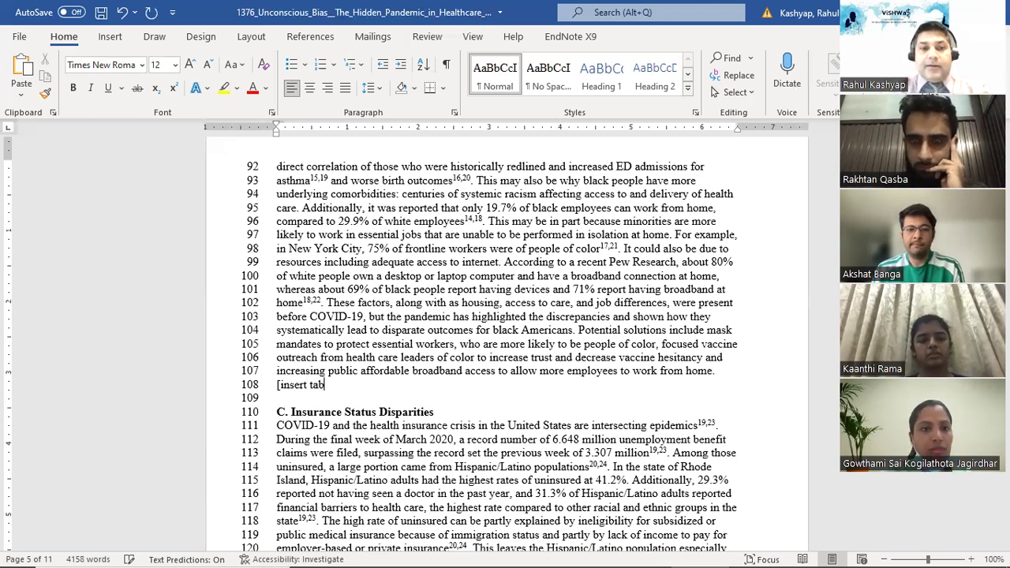
key(BackSpace)
text(ble 1])
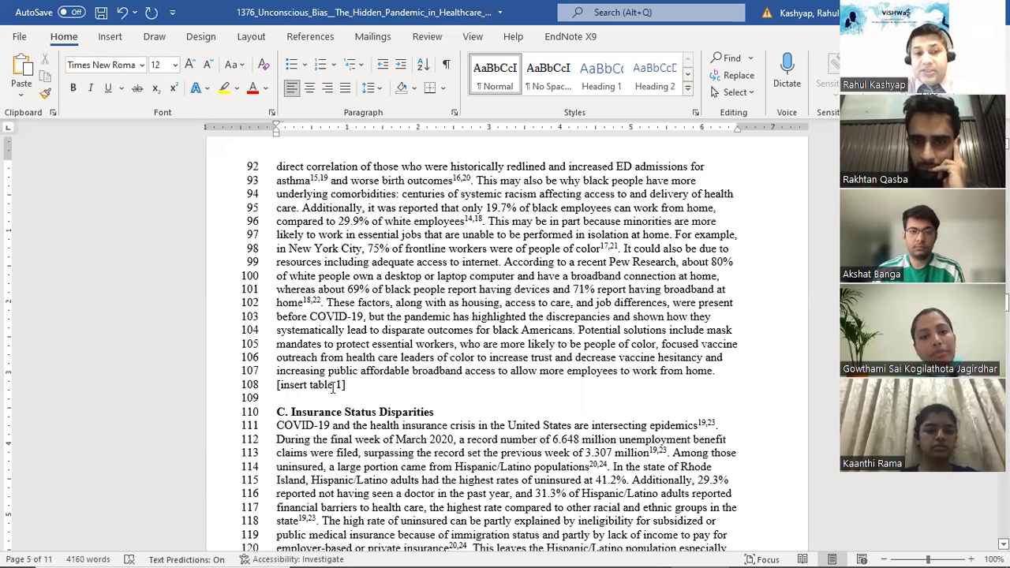
drag(277, 385, 359, 386)
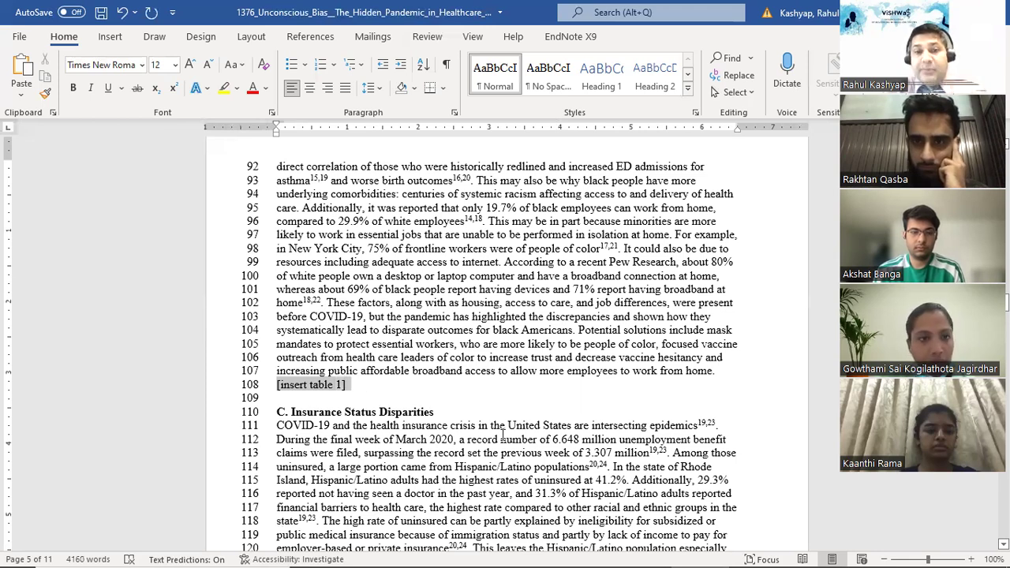
Step: Scroll up to the top of page 1 showing the manuscript title, authors and affiliations
scroll(502, 436, down, 15)
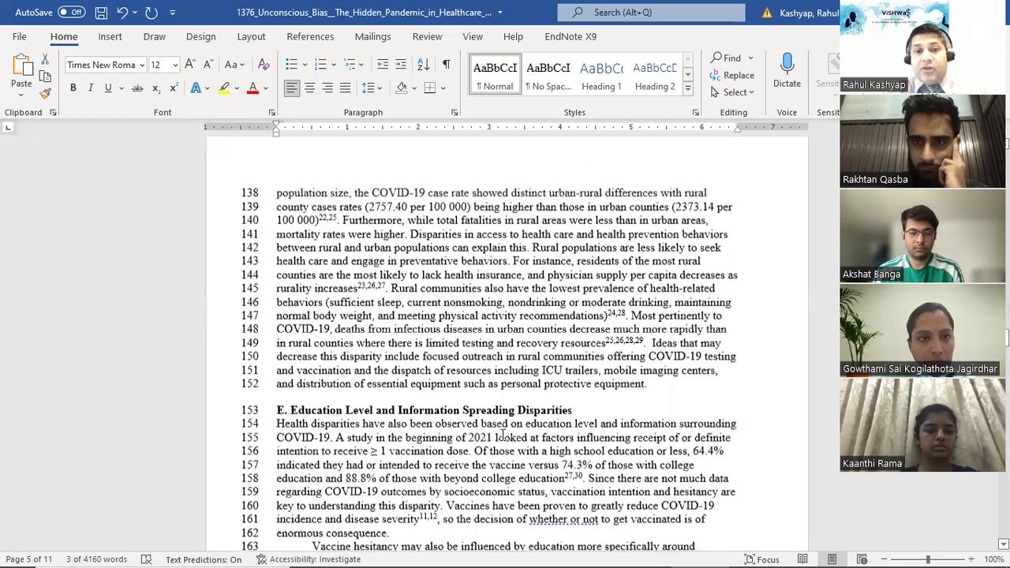
scroll(501, 435, down, 5)
scroll(502, 435, down, 5)
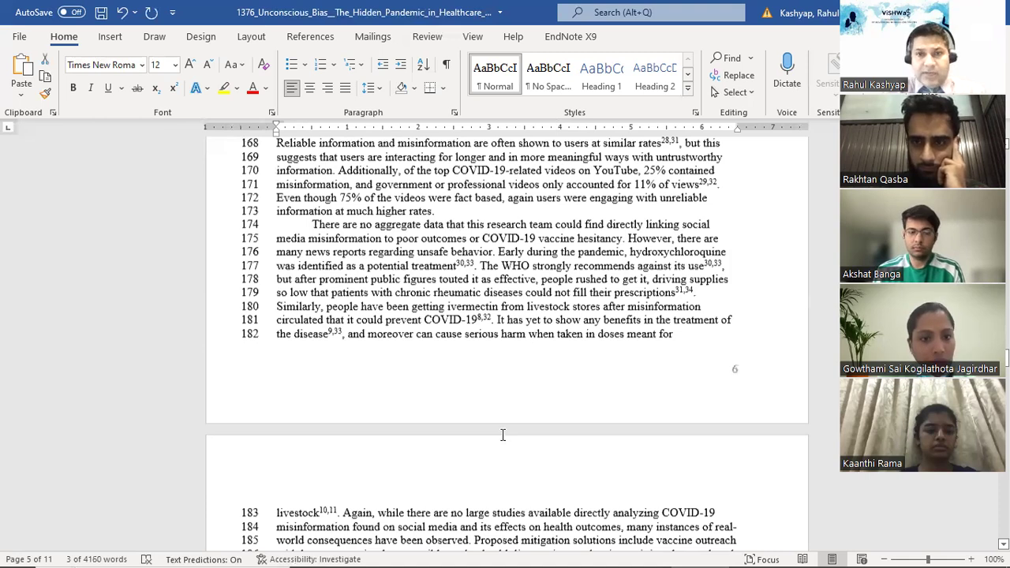
scroll(502, 435, down, 9)
scroll(502, 434, up, 6)
scroll(503, 435, up, 20)
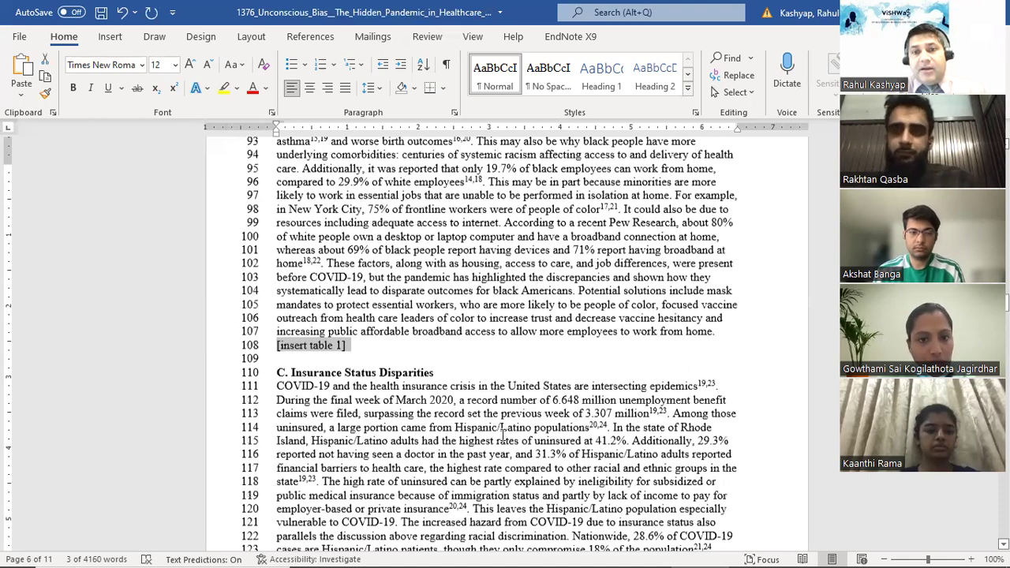
scroll(503, 435, up, 12)
scroll(503, 441, up, 8)
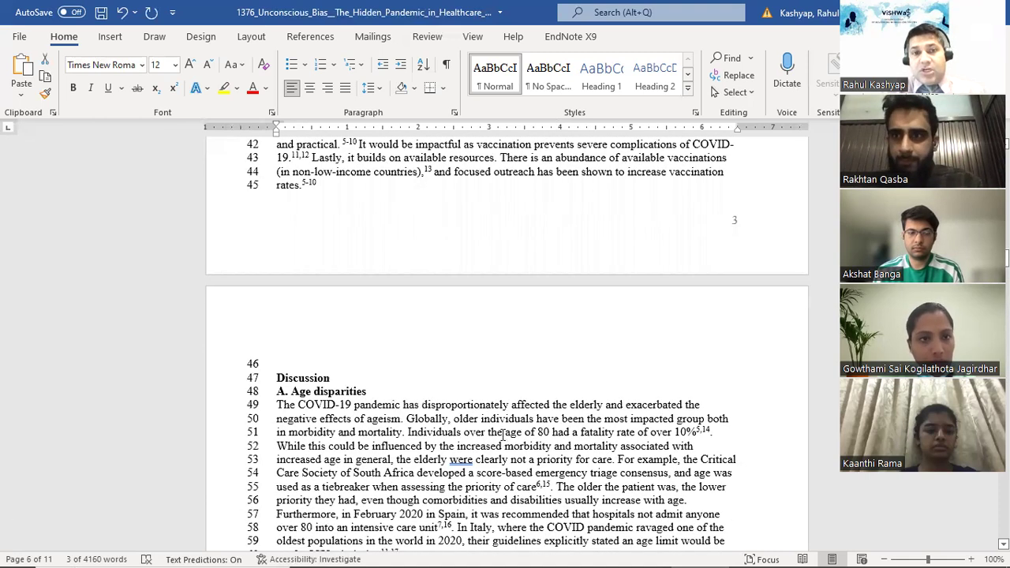
scroll(504, 435, up, 15)
scroll(504, 434, up, 3)
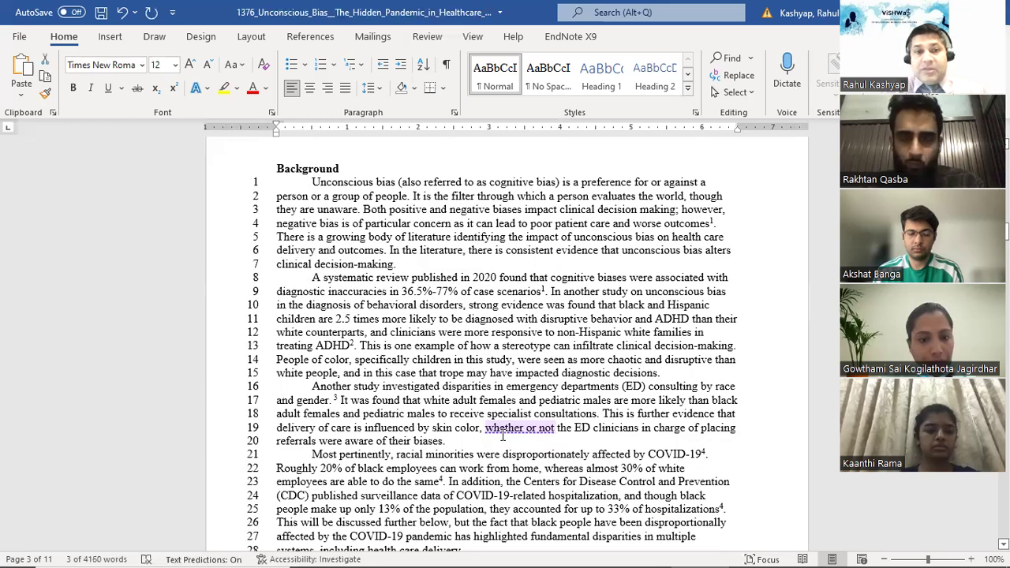
scroll(472, 239, up, 7)
scroll(472, 238, up, 15)
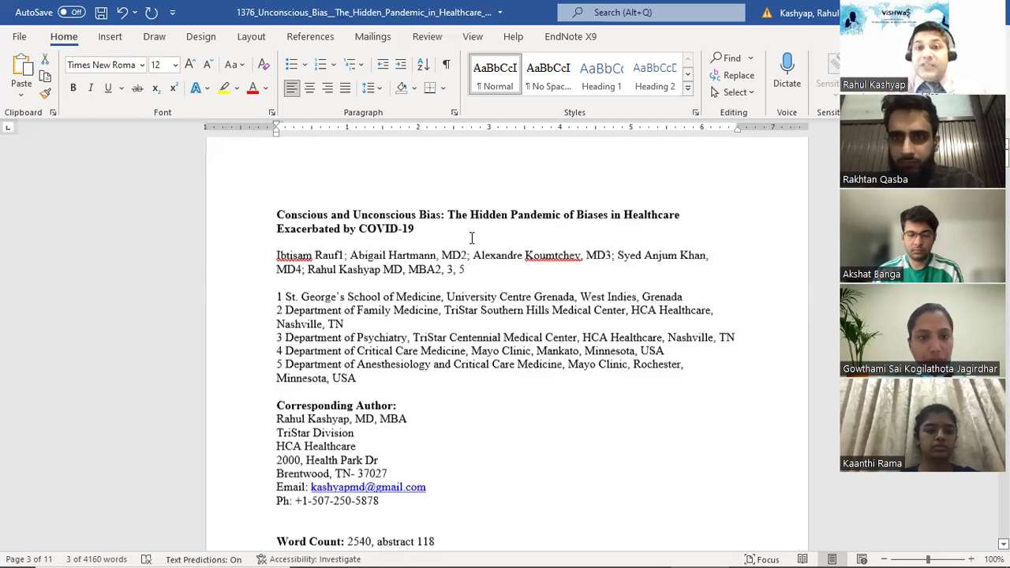
scroll(472, 238, up, 1)
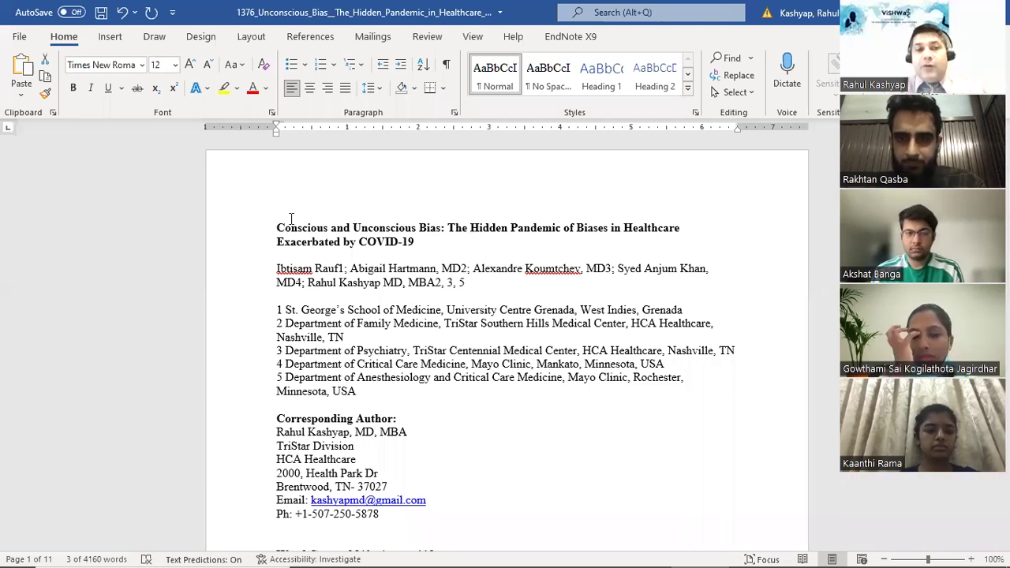
Step: Select the two-line title, then scroll past the Abstract to introduction lines 19–45 on page 3
triple_click(416, 246)
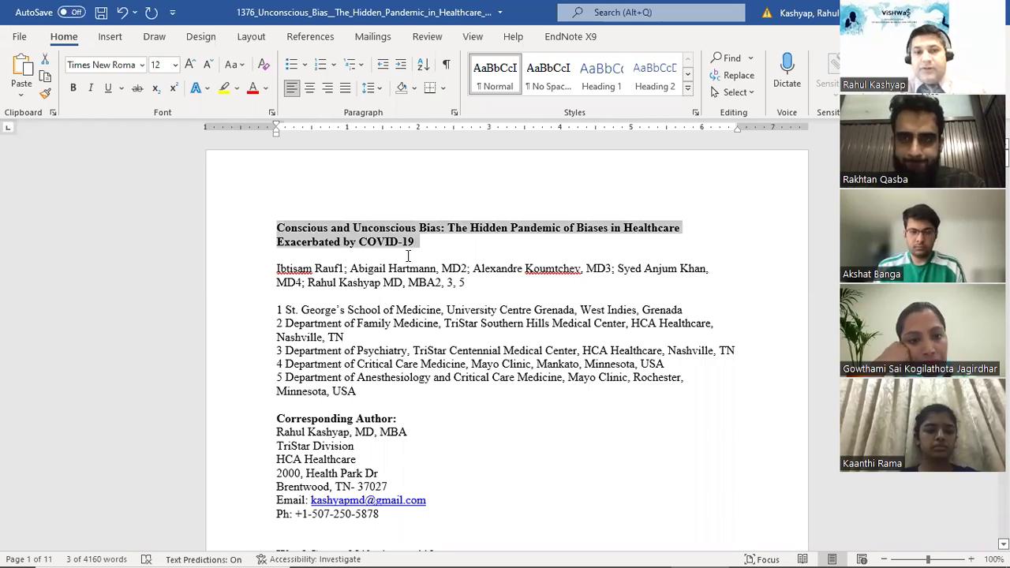
scroll(390, 363, down, 7)
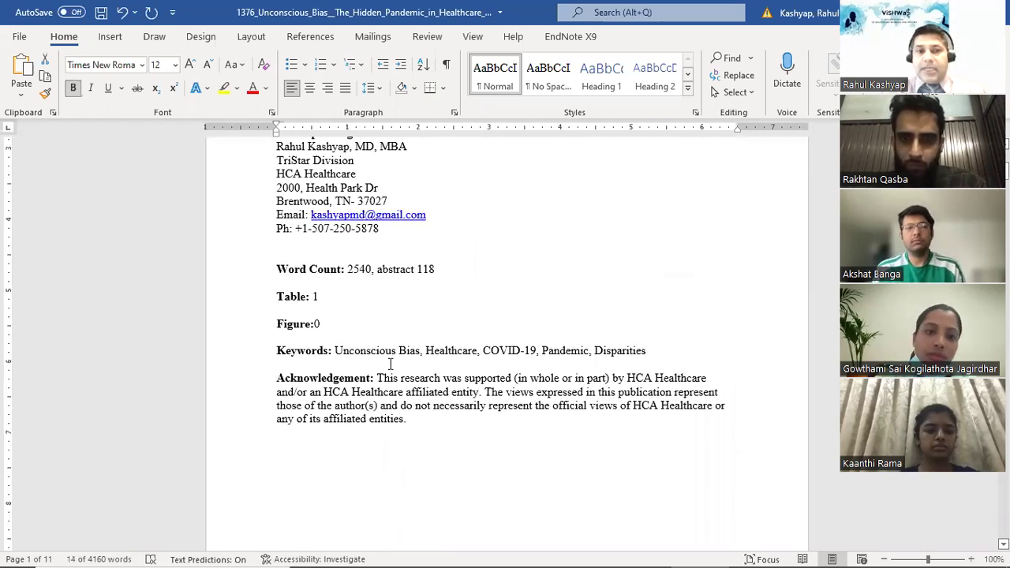
scroll(390, 363, down, 6)
scroll(389, 364, down, 7)
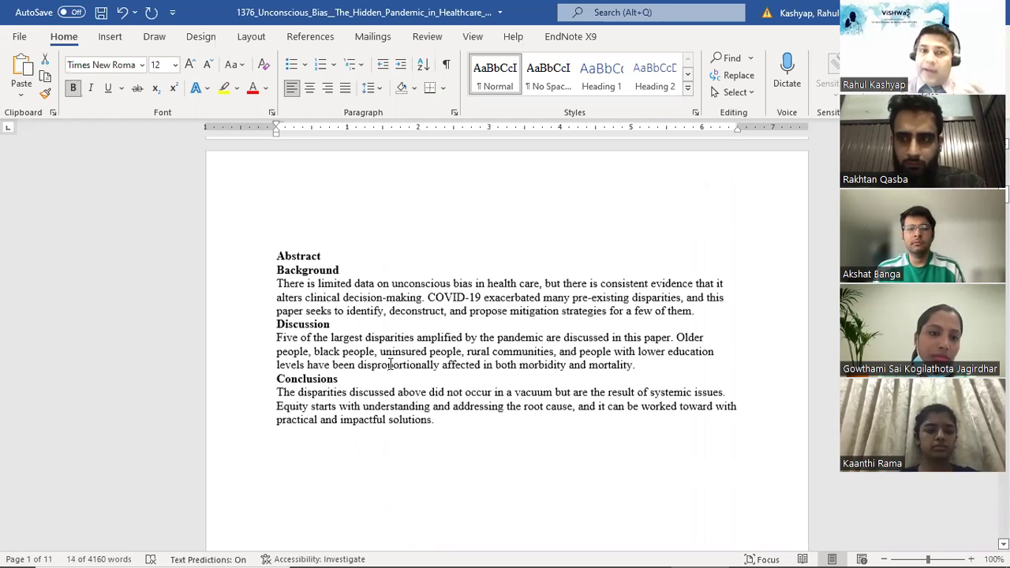
scroll(389, 364, down, 1)
scroll(389, 363, down, 7)
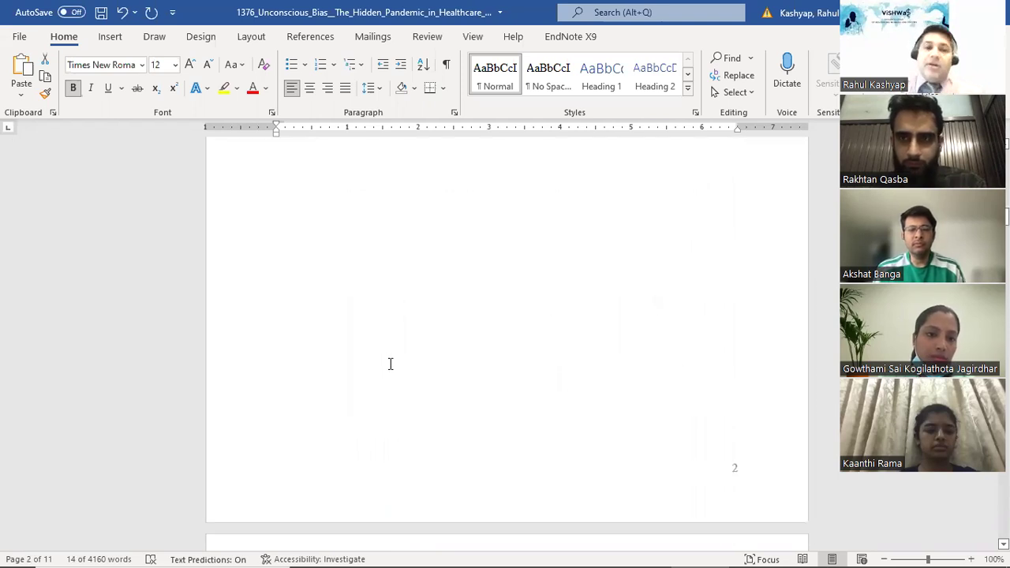
scroll(389, 363, down, 7)
scroll(390, 364, down, 7)
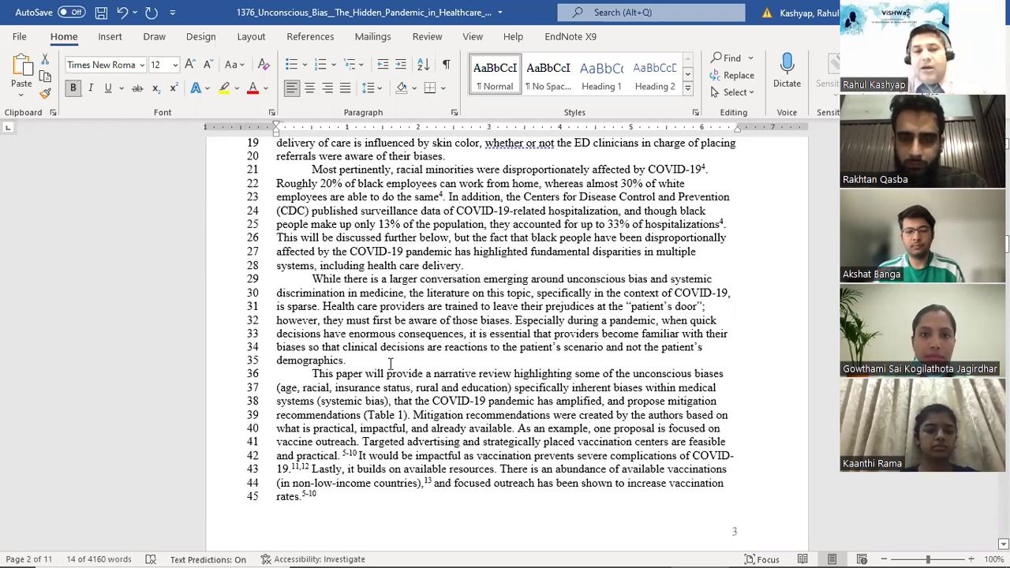